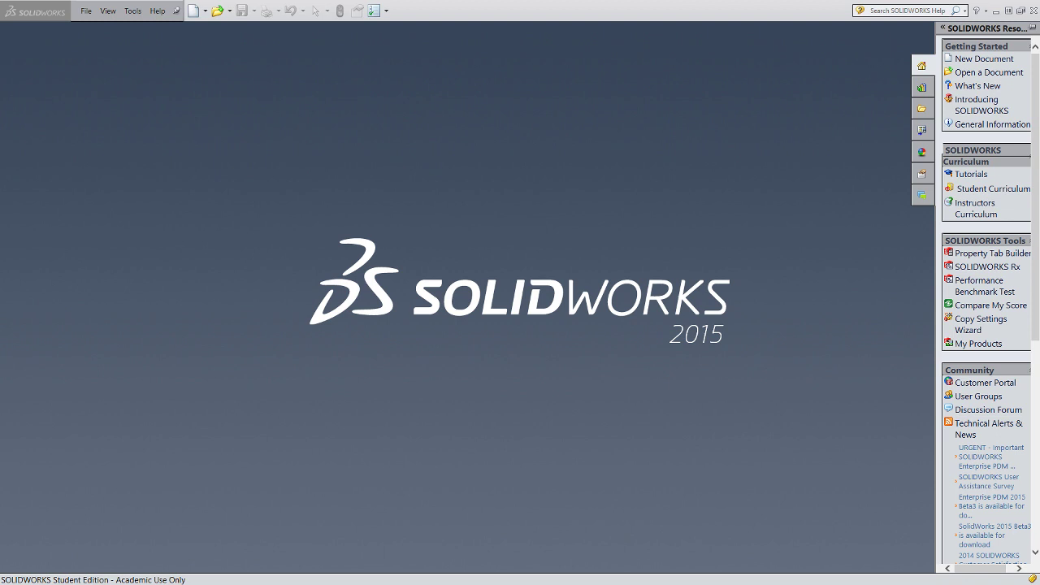
Check the IED 4_1PuzzleCube folder's assembly and Piece1–Piece5 files, then move Explorer aside.
drag(0, 134, 0, 76)
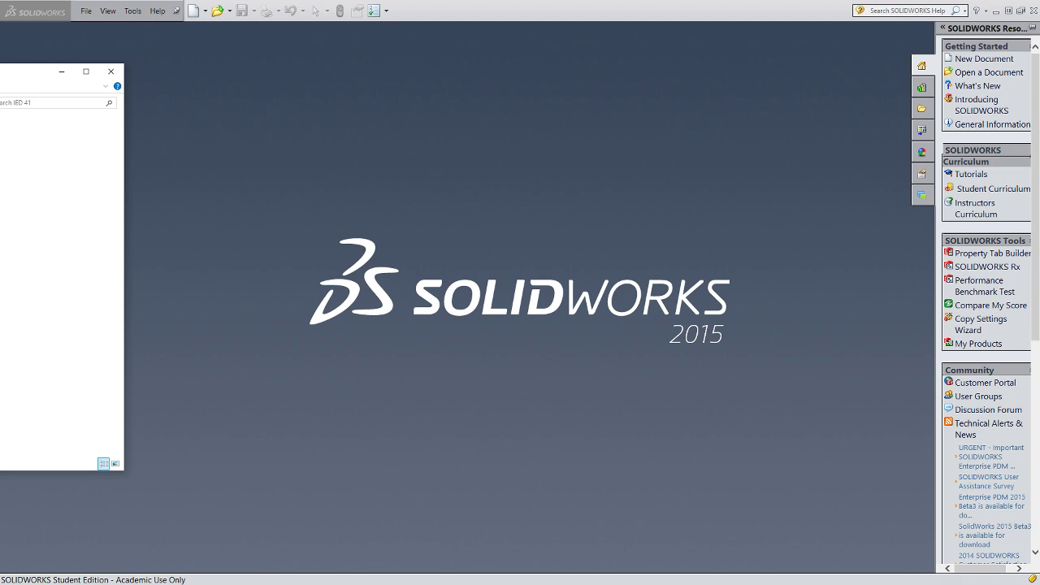
key(Return)
drag(0, 83, 300, 95)
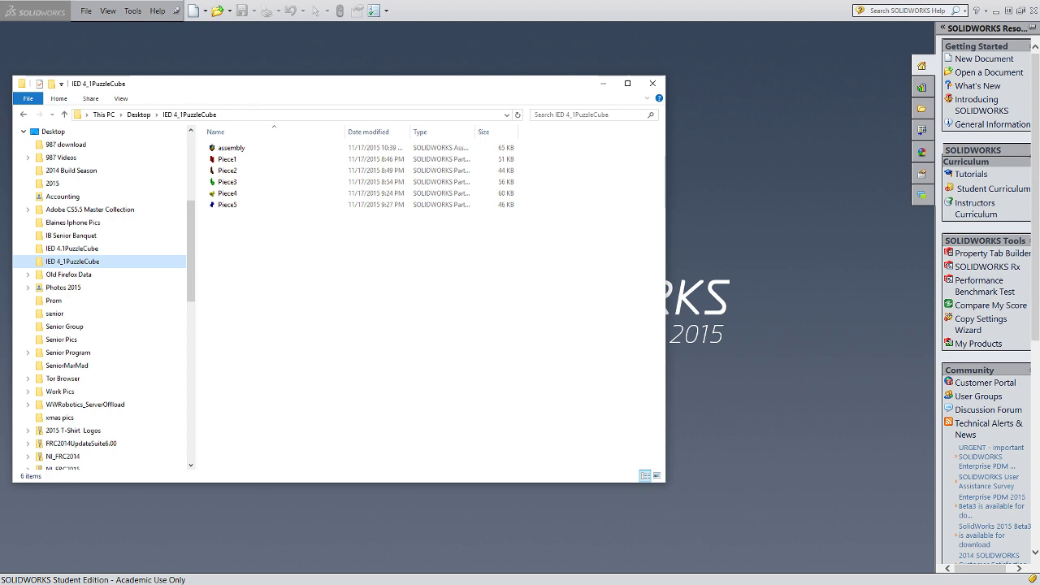
drag(239, 84, 0, 122)
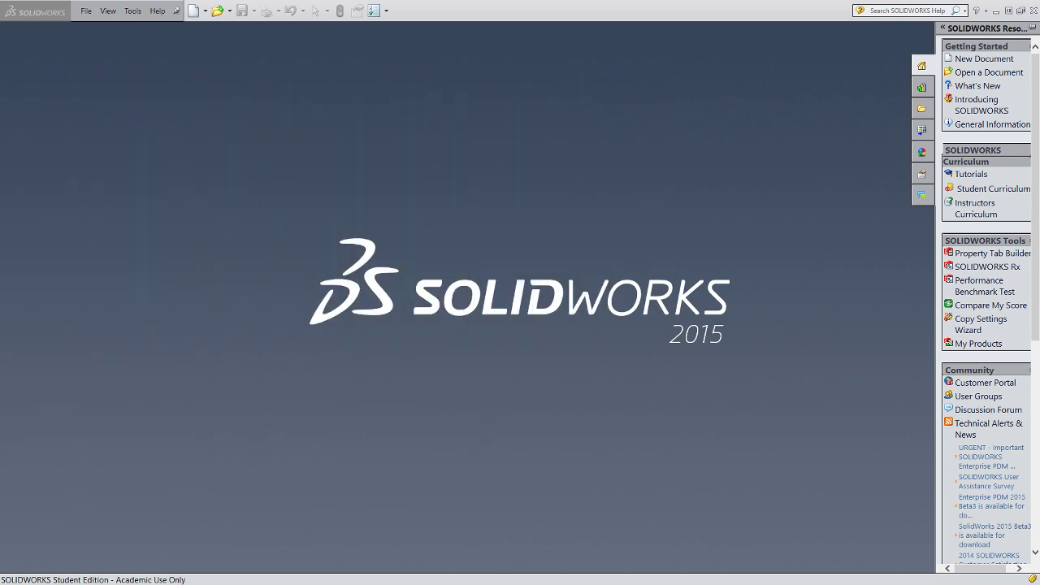
Create a new Drawing document via File > New.
click(86, 11)
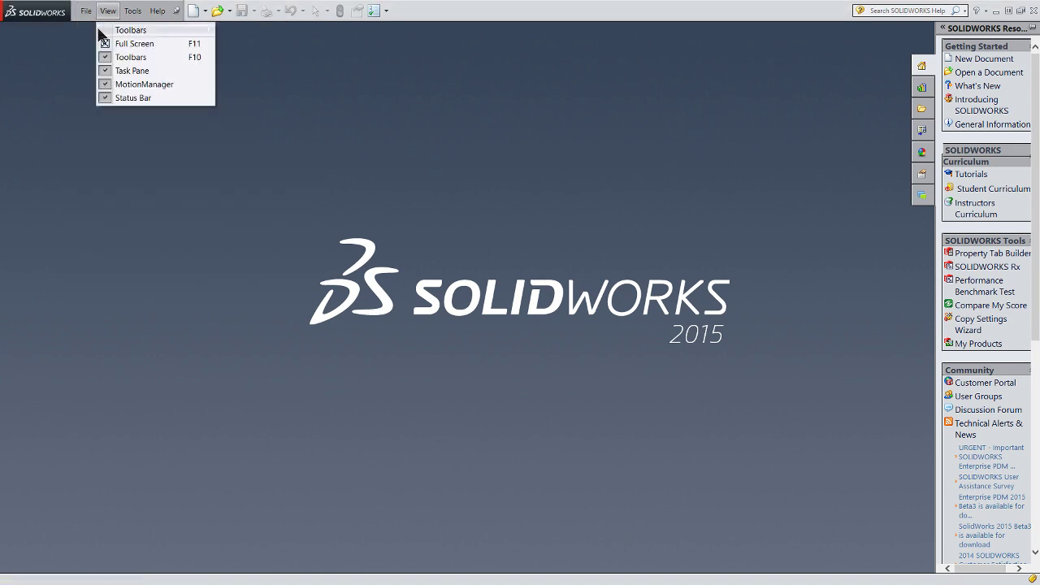
click(91, 31)
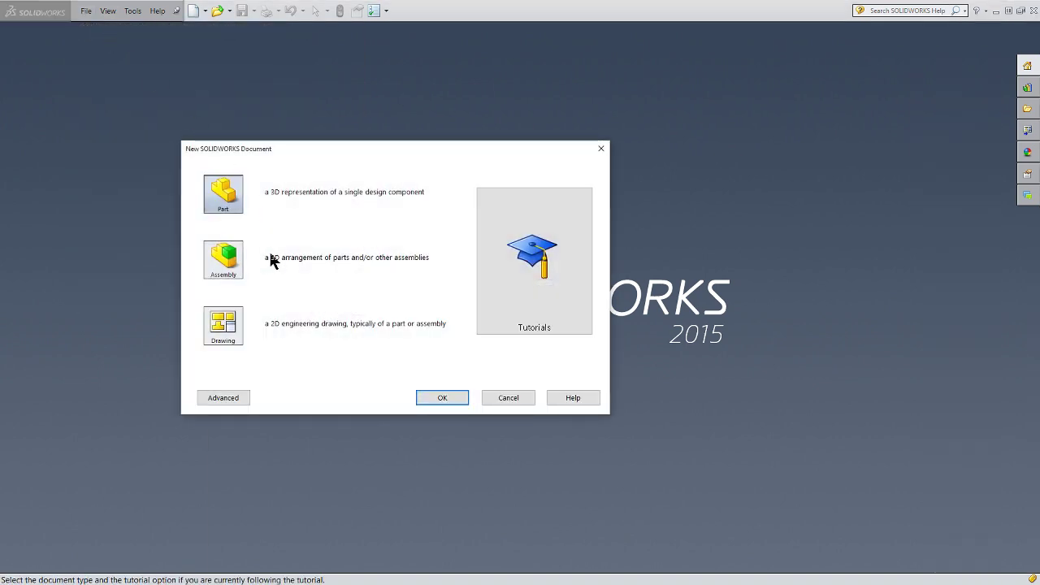
click(225, 335)
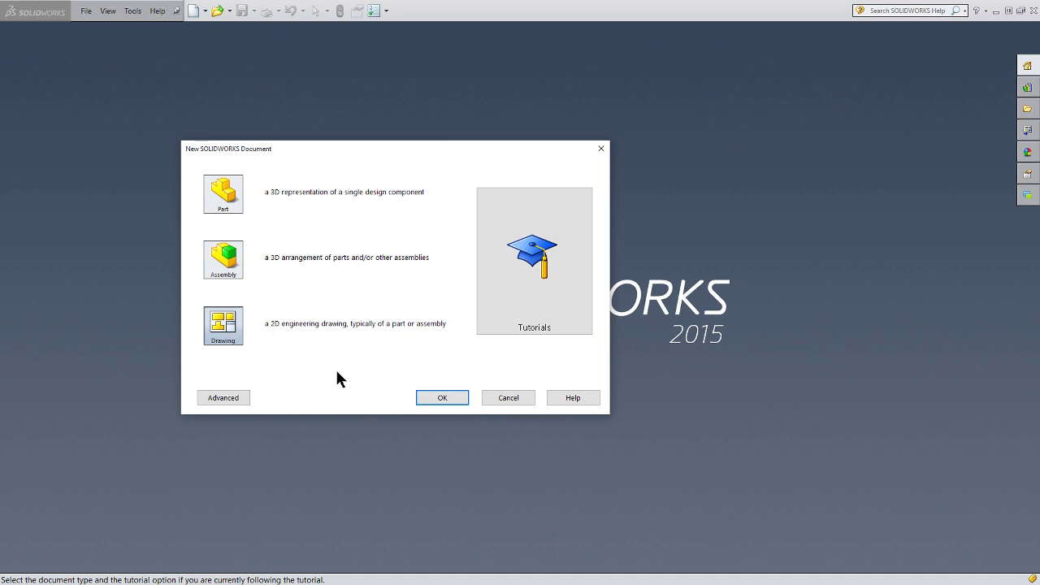
click(439, 399)
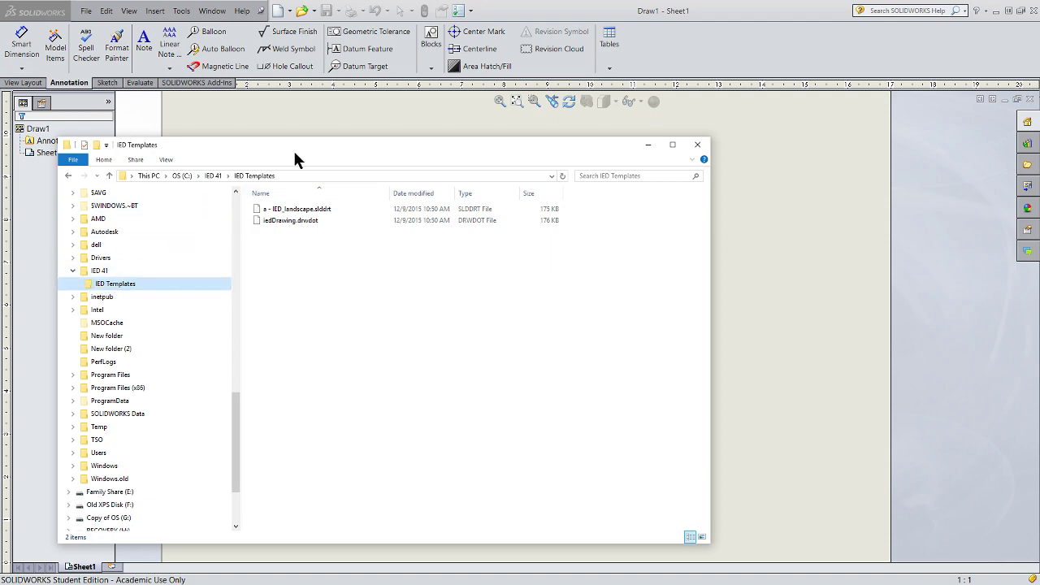
Move File Explorer off the Sheet Format/Size dialog after checking the IED Templates folder.
drag(294, 148, 0, 154)
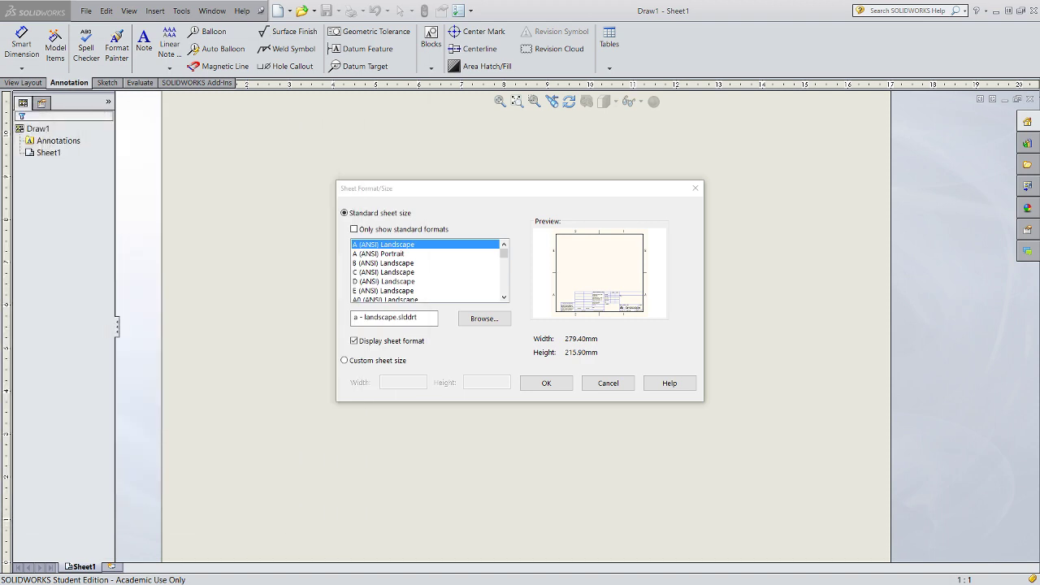
Load a - IED_landscape.slddrt from C:\IED 41\IED Templates as the sheet format and accept it.
click(482, 320)
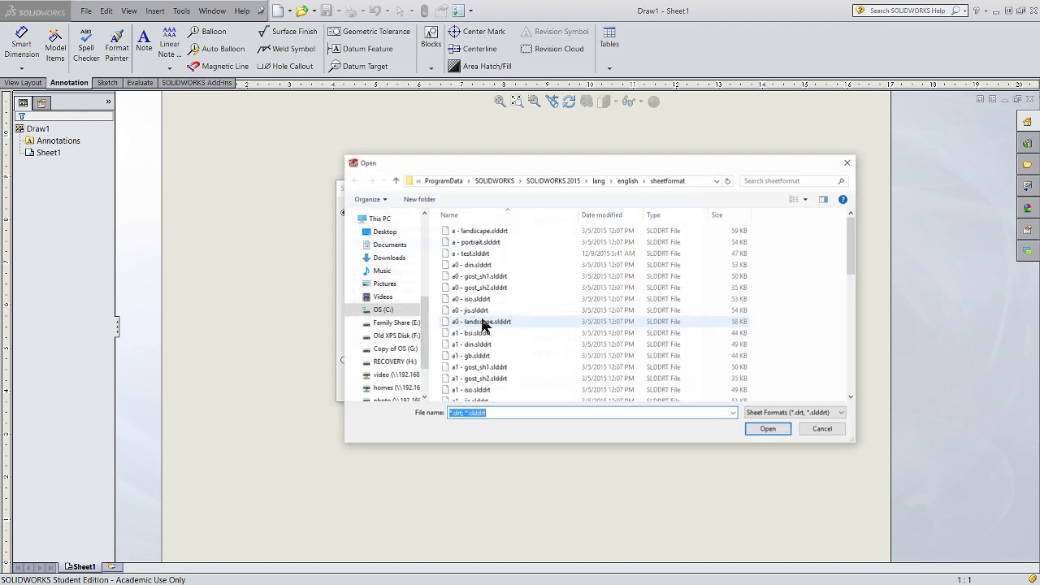
click(355, 309)
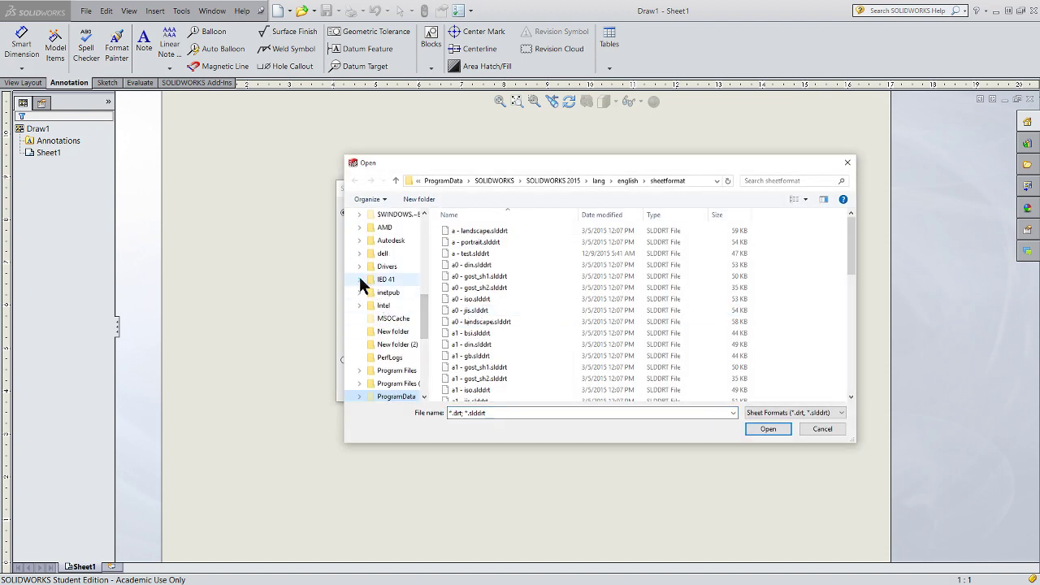
click(360, 279)
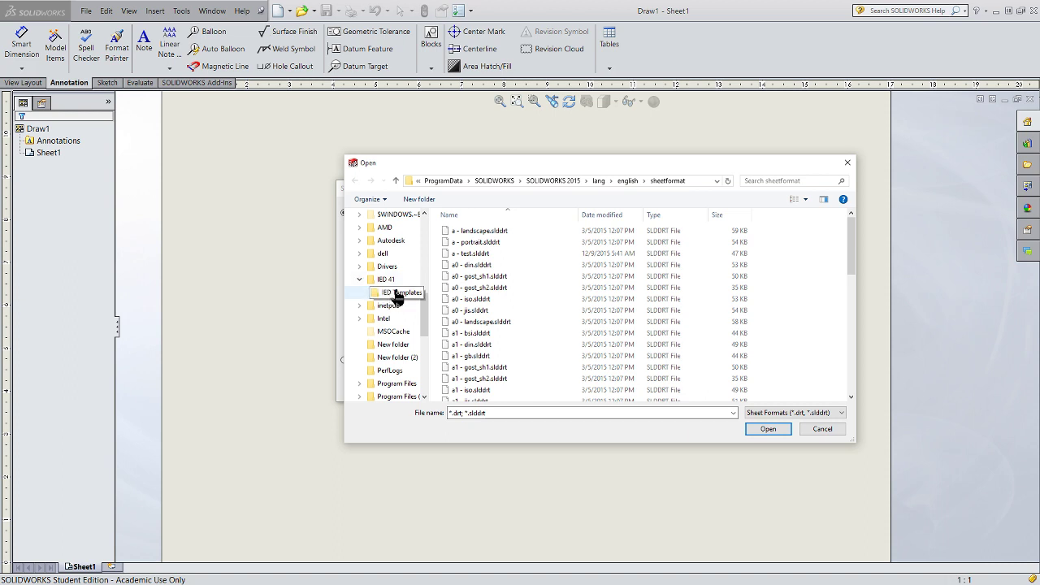
click(397, 294)
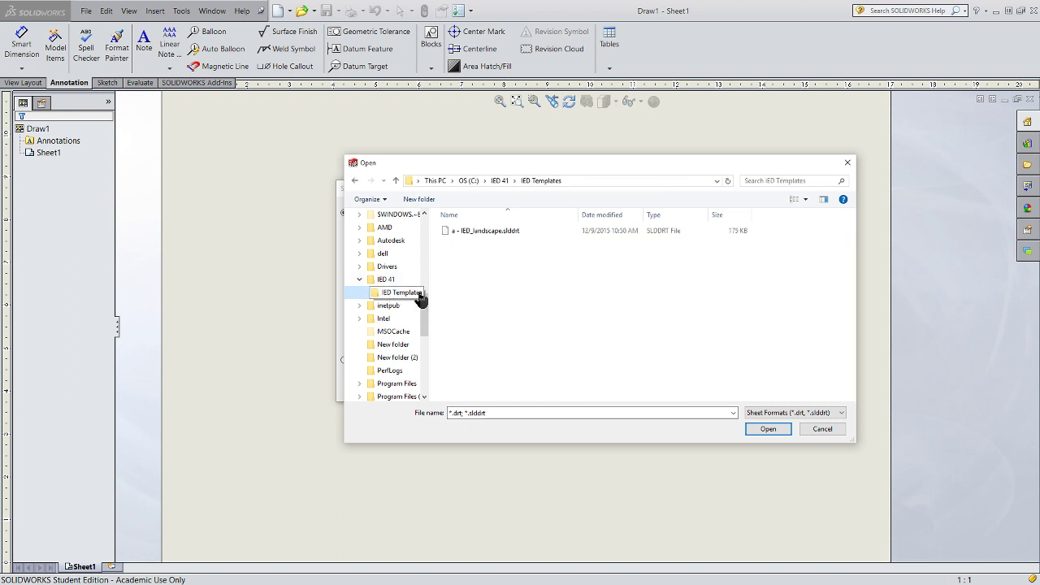
double_click(491, 233)
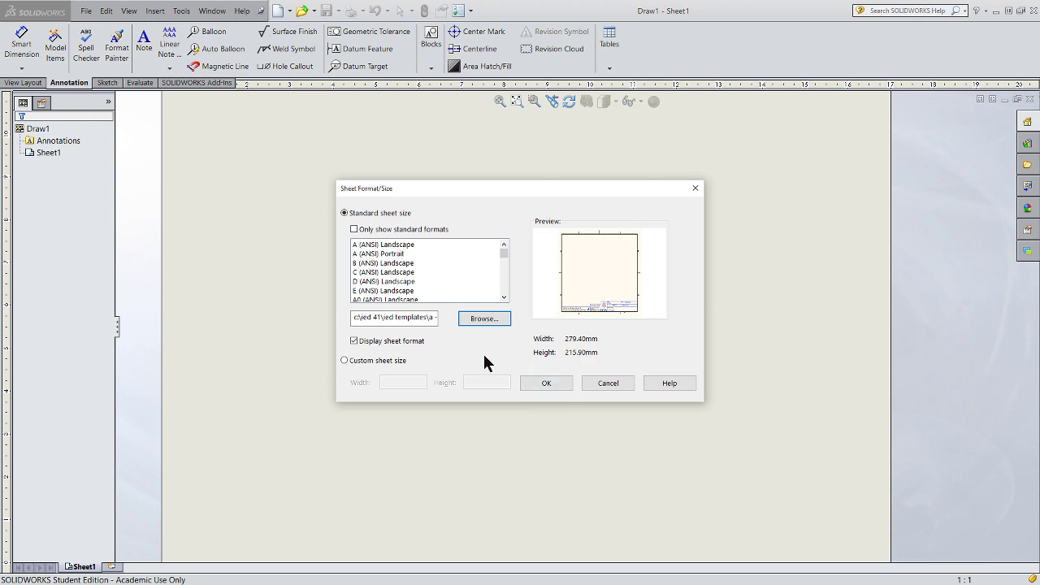
click(547, 389)
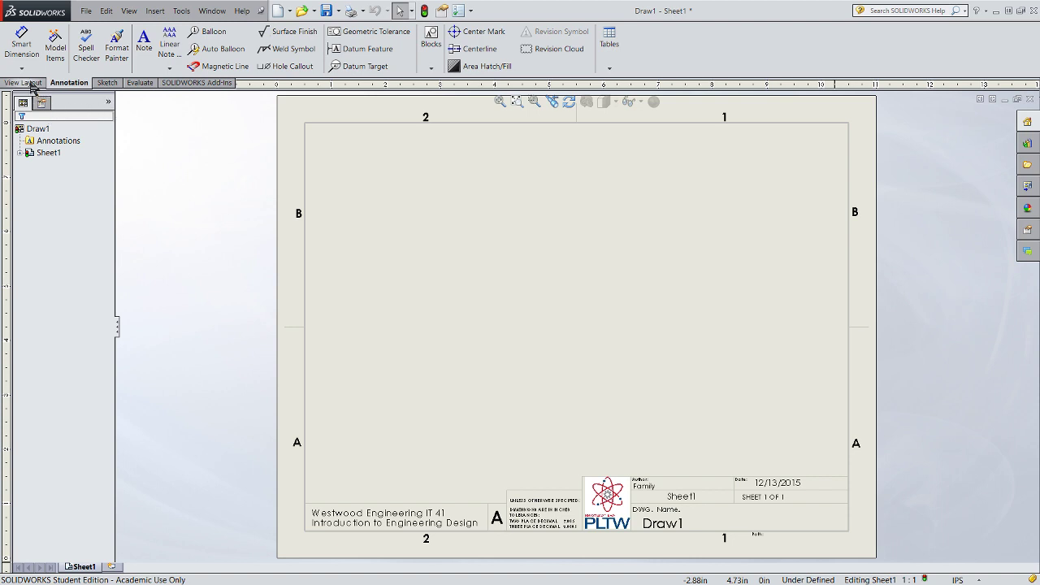
Start a Model View and open Piece1 from Desktop\IED 4_1PuzzleCube.
click(31, 83)
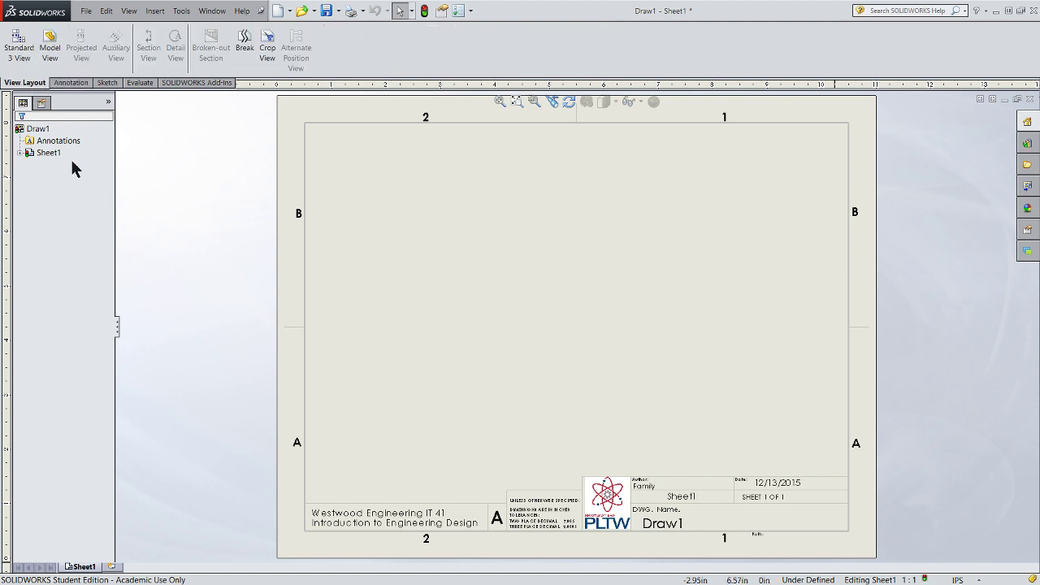
click(49, 51)
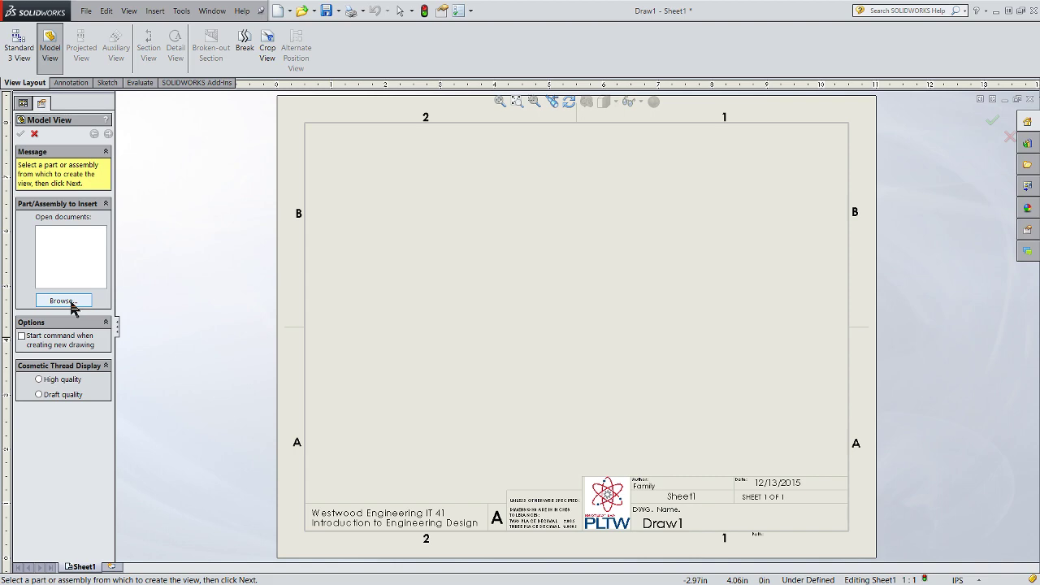
click(65, 301)
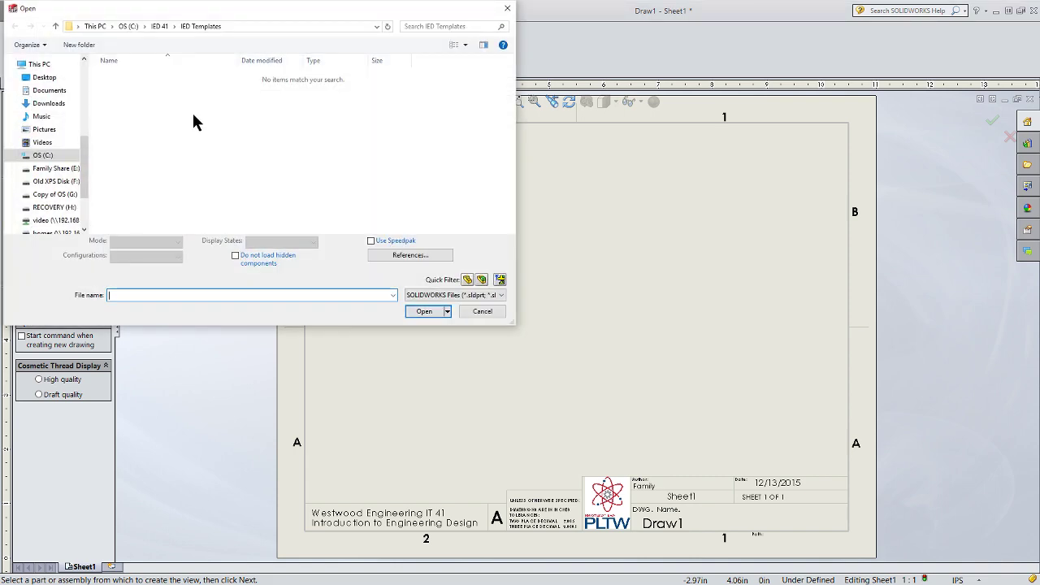
click(44, 78)
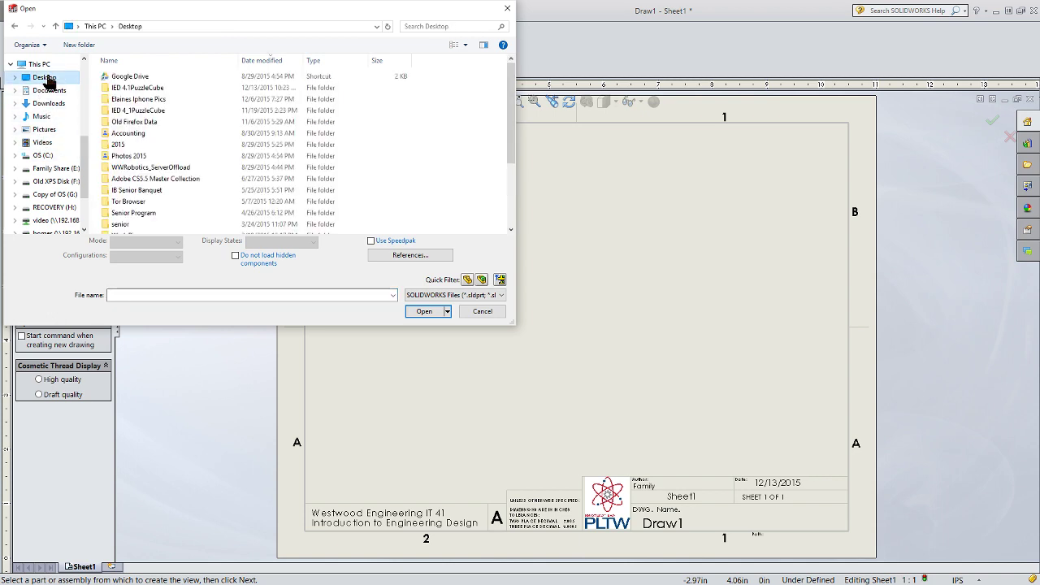
click(129, 114)
double_click(128, 113)
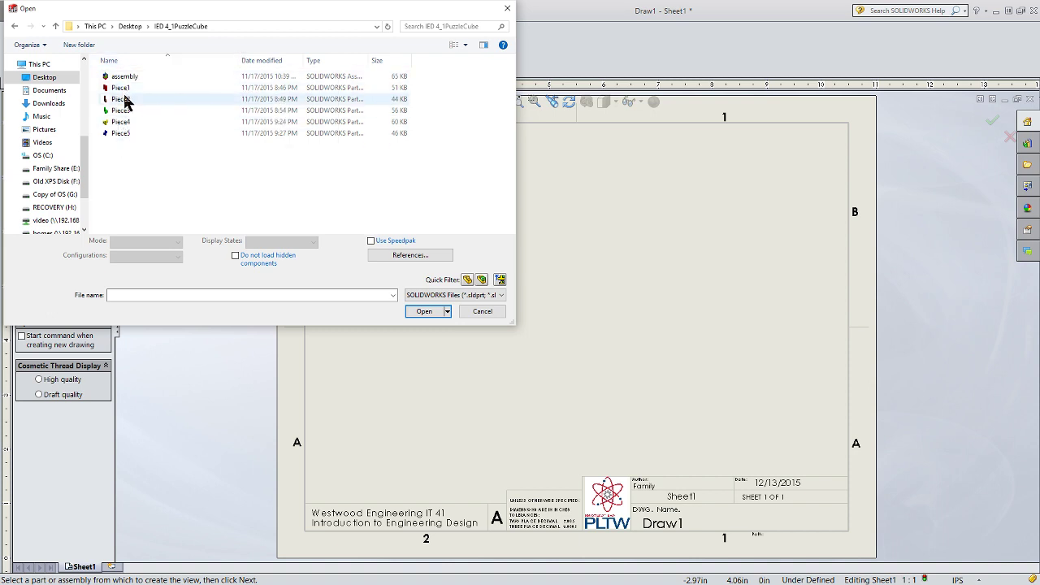
click(123, 87)
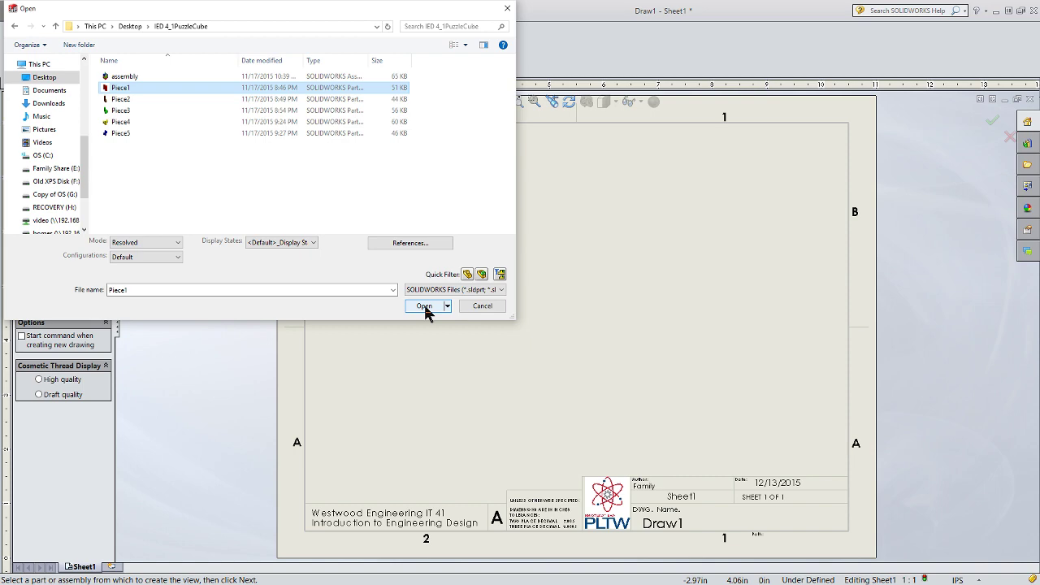
click(424, 306)
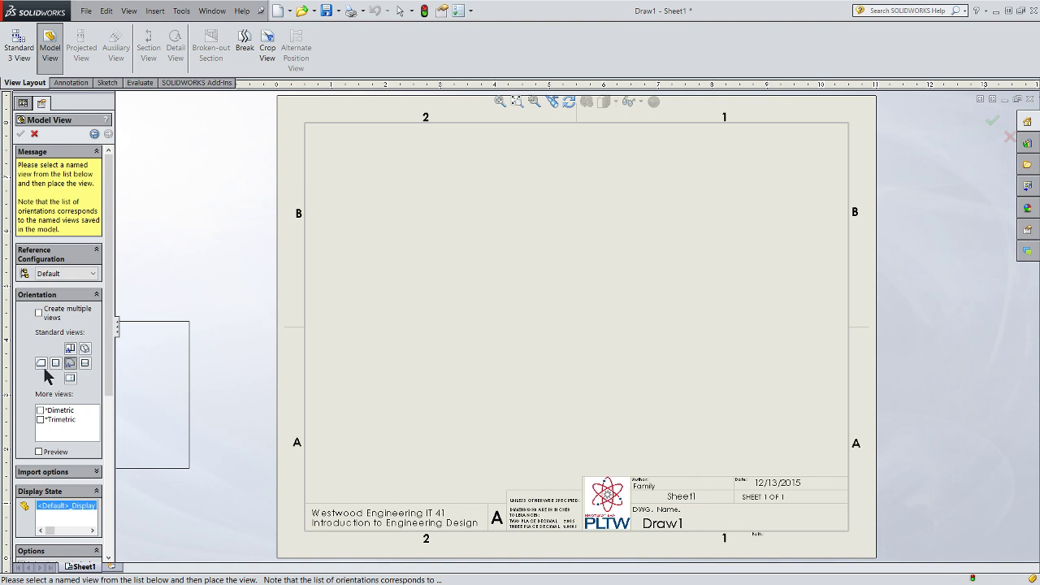
Place Piece1's front view lower left, with projected top, right-side and isometric views.
click(70, 378)
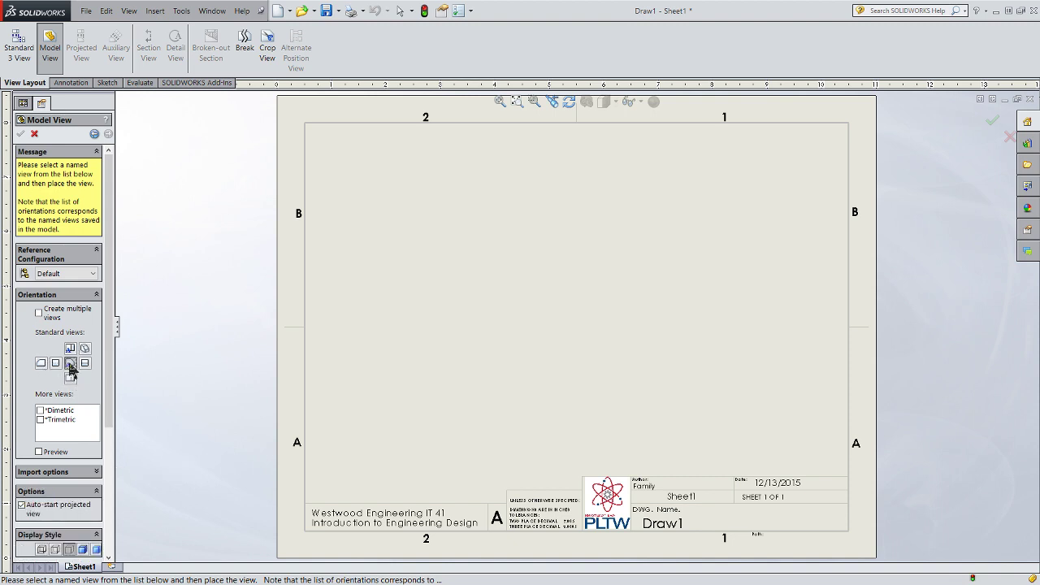
click(70, 364)
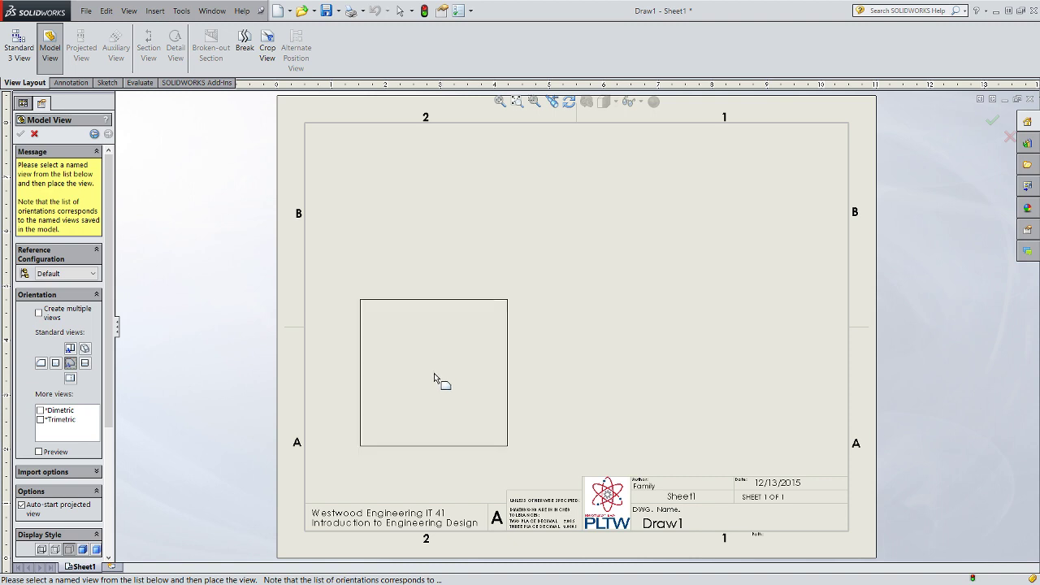
click(433, 380)
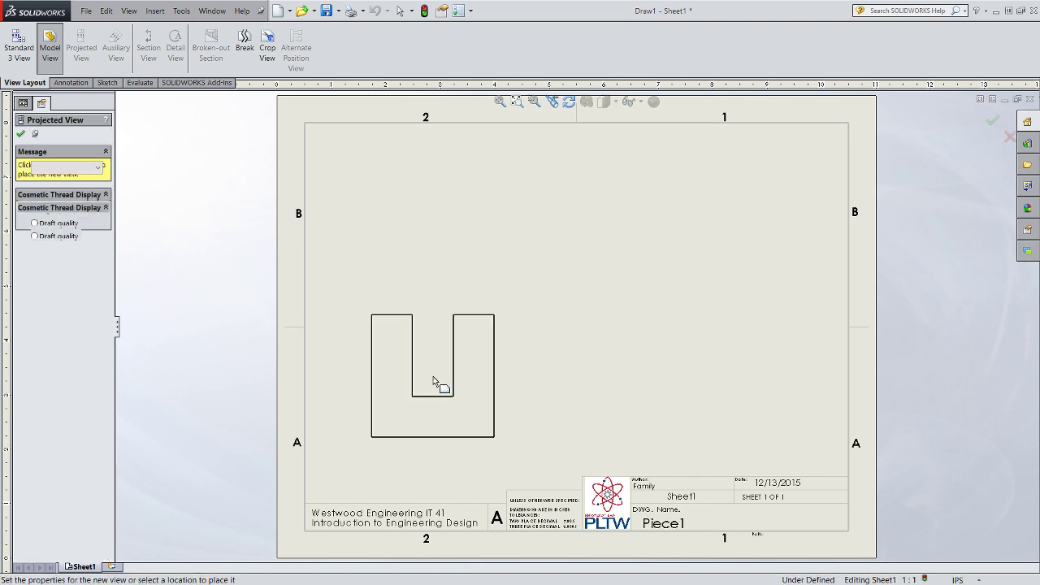
click(420, 201)
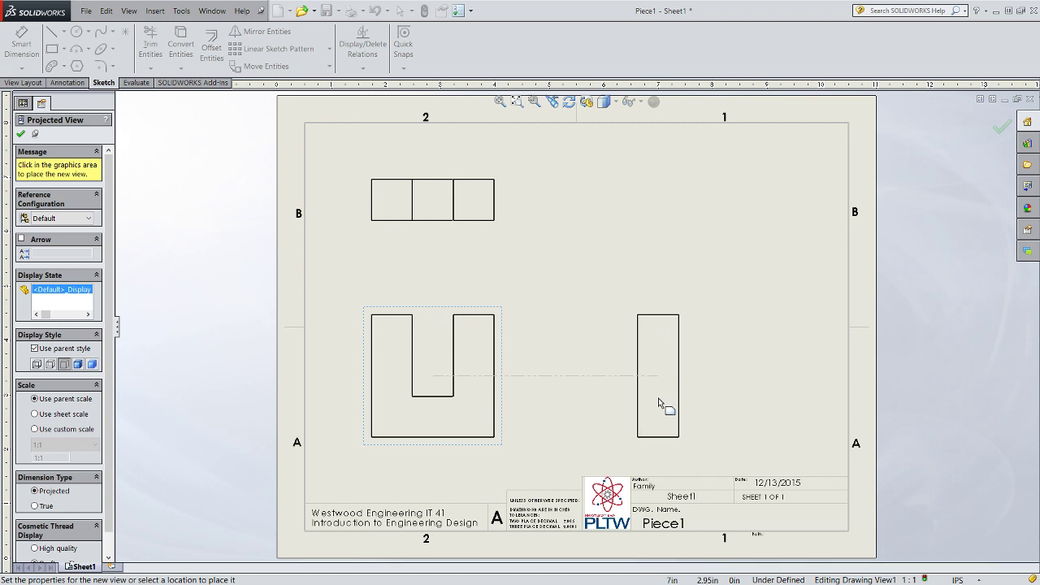
click(659, 403)
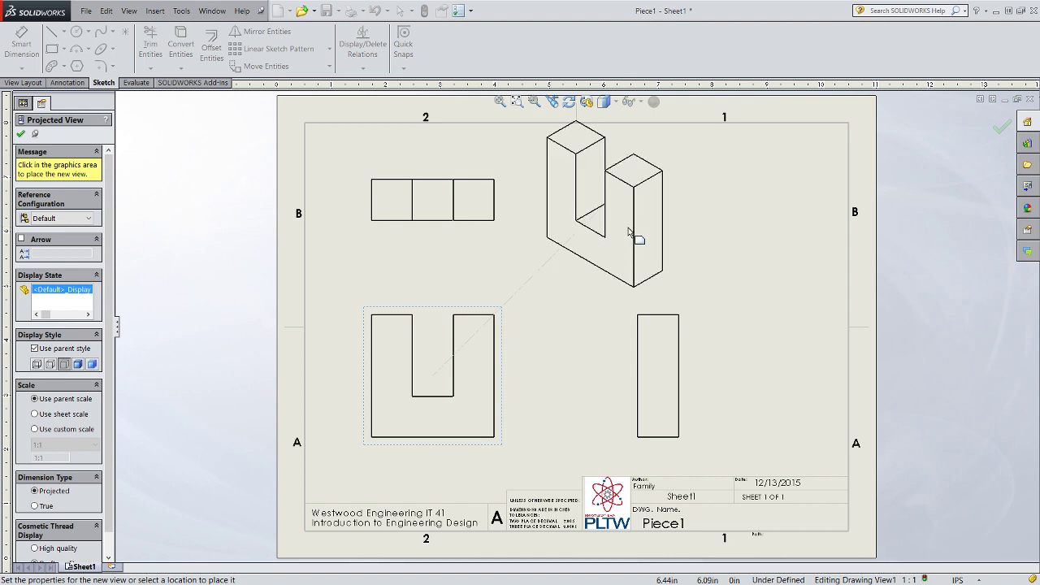
click(628, 232)
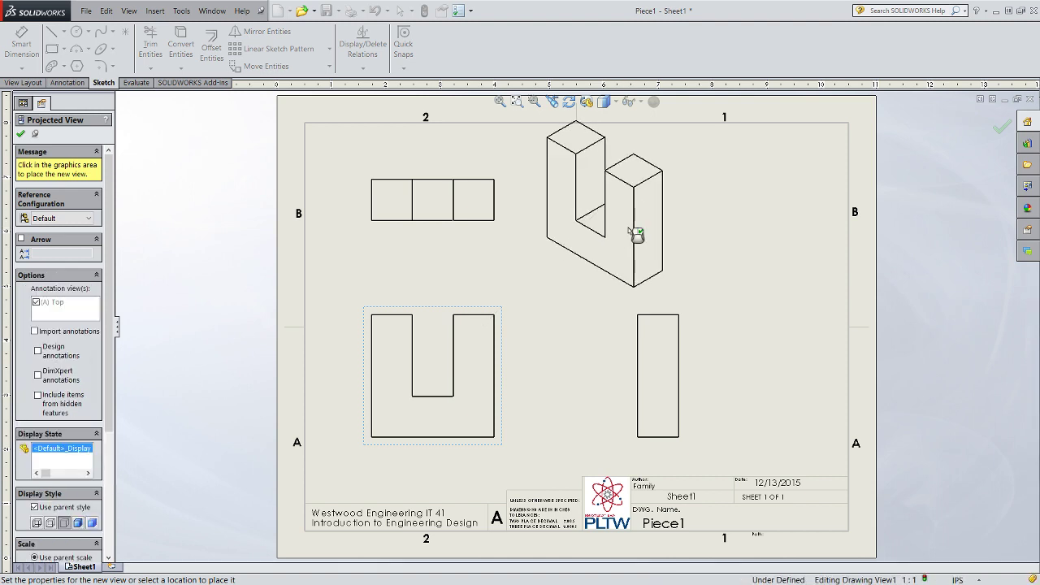
Finish the projected views and render the isometric view Shaded With Edges.
click(21, 135)
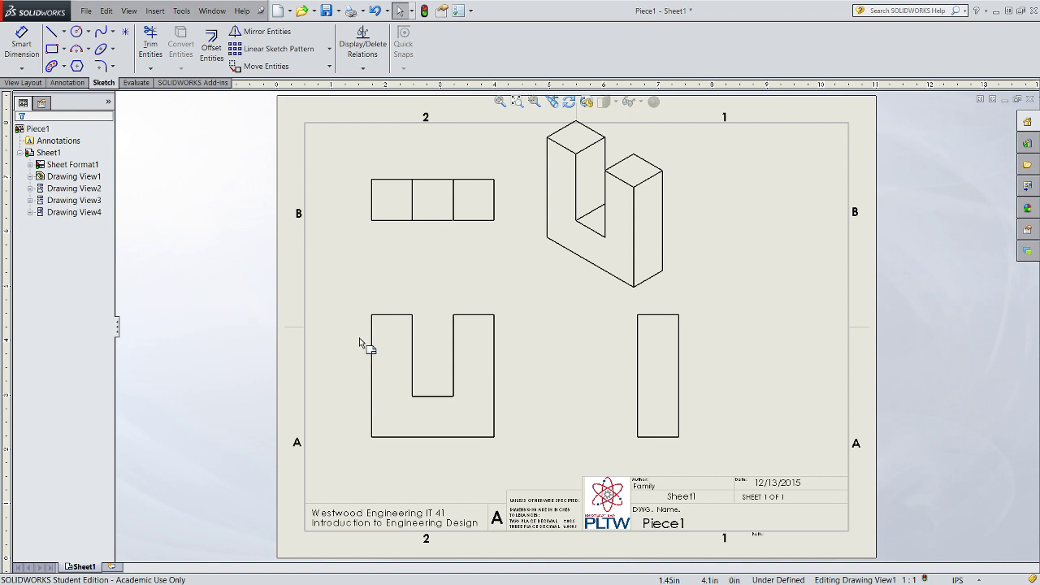
click(589, 277)
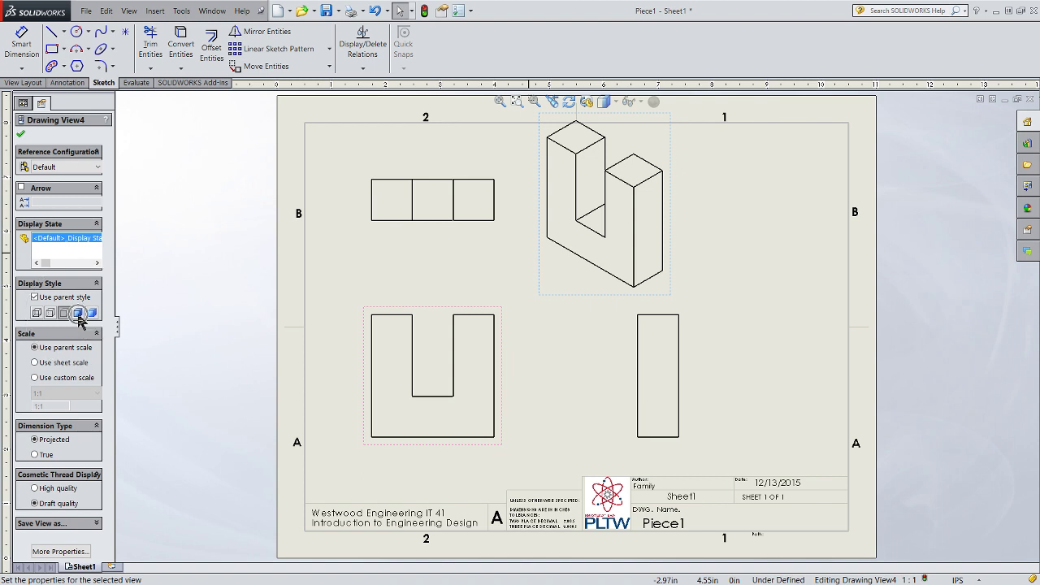
click(78, 313)
click(78, 313)
click(78, 314)
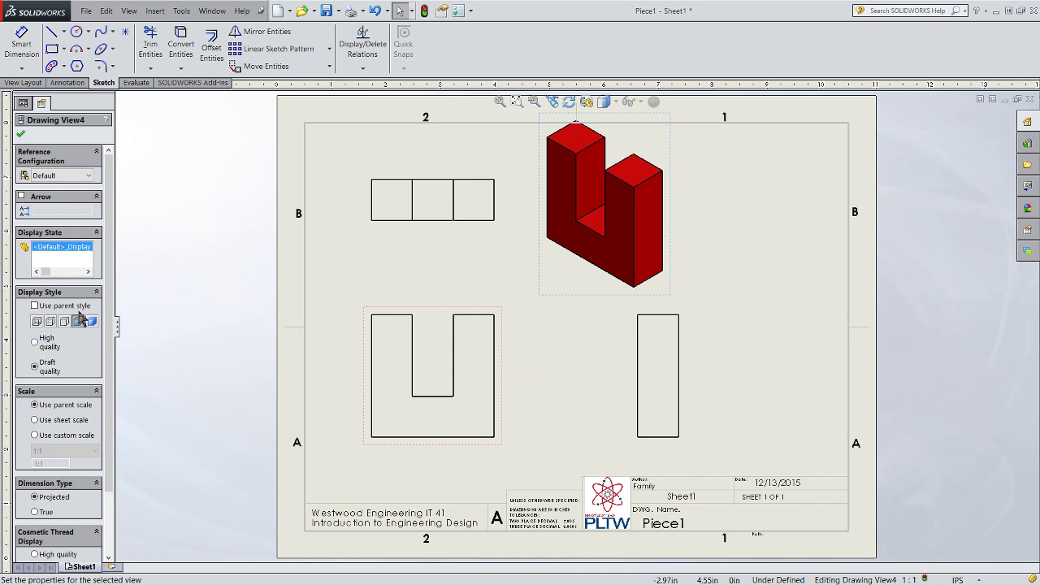
Give the isometric view a custom 1:2 scale and nudge it to the upper right.
click(65, 436)
click(95, 452)
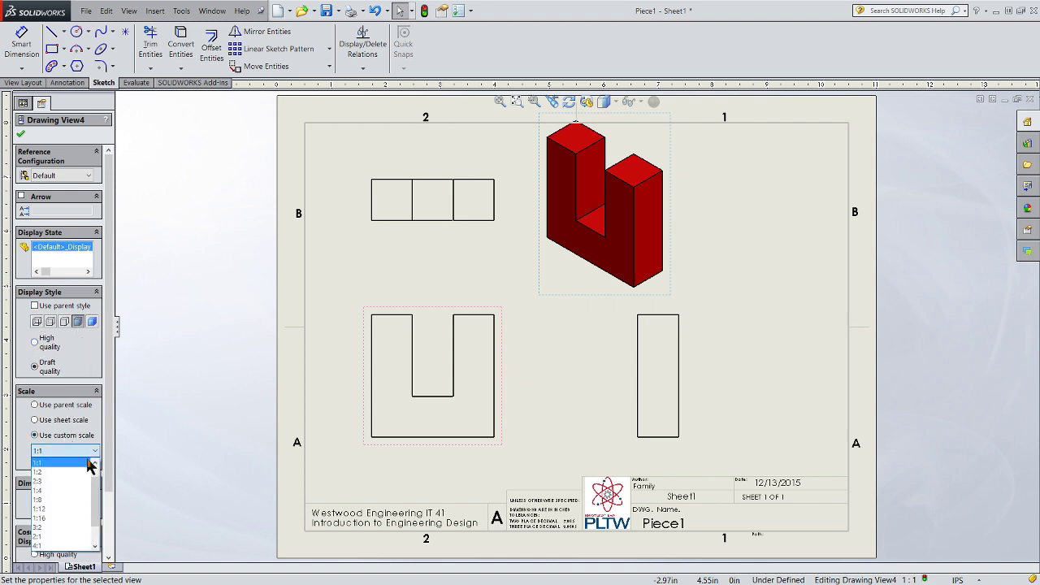
click(82, 471)
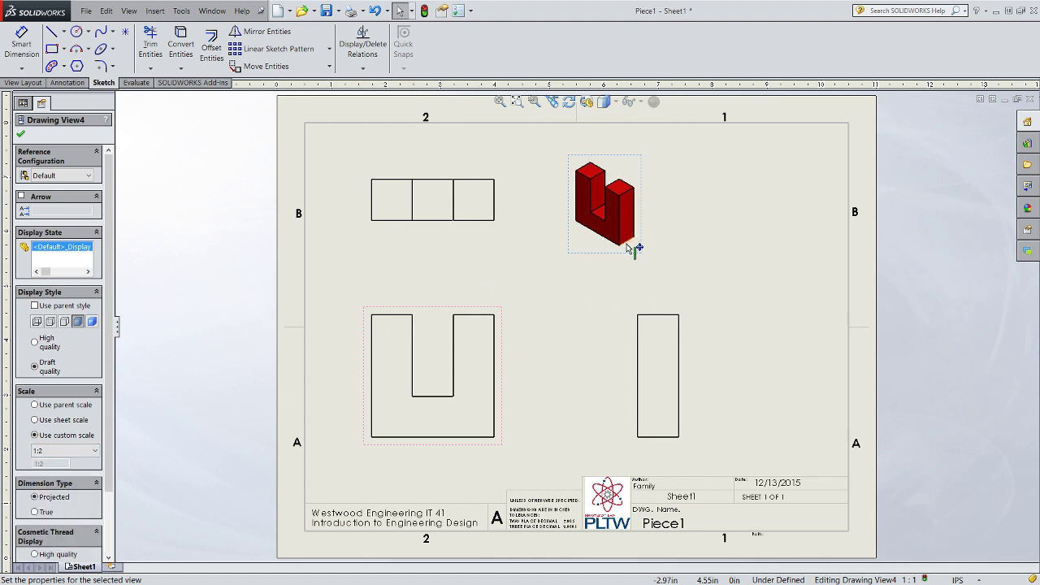
mouse_move(611, 260)
mouse_down()
mouse_move(655, 271)
mouse_move(615, 252)
mouse_move(687, 288)
mouse_move(647, 265)
mouse_move(658, 271)
mouse_up()
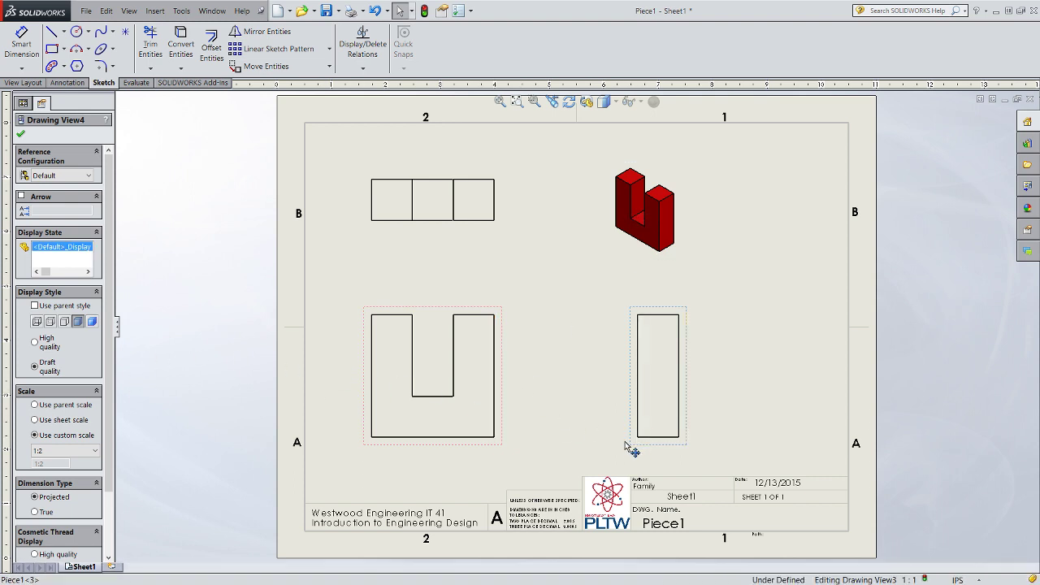
Shift the right-side and front/top views for even spacing, then select the front view.
drag(625, 443, 632, 406)
mouse_move(505, 453)
mouse_down()
mouse_move(511, 432)
mouse_move(573, 449)
mouse_move(505, 446)
mouse_up()
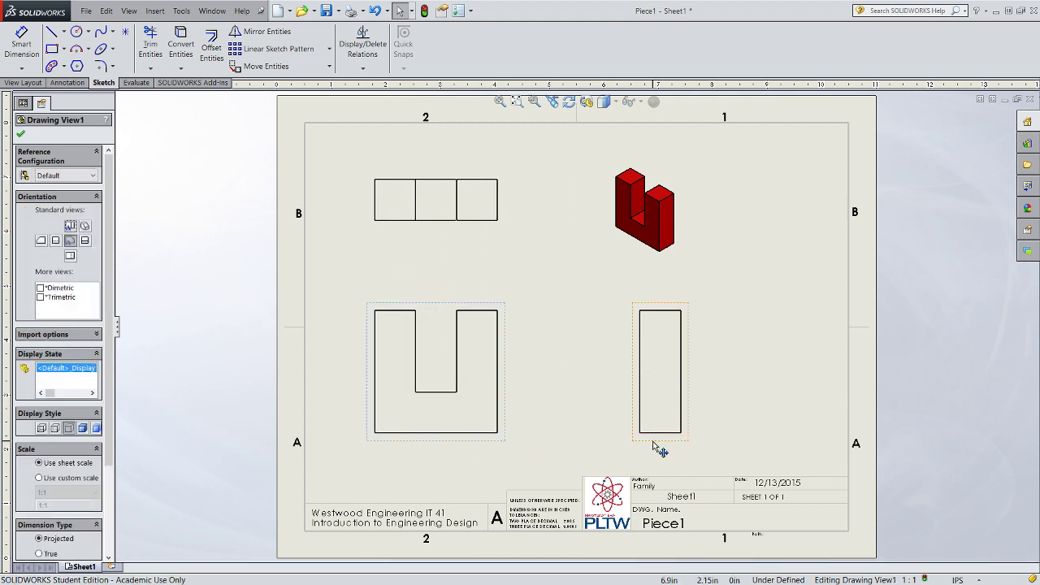
drag(653, 443, 667, 444)
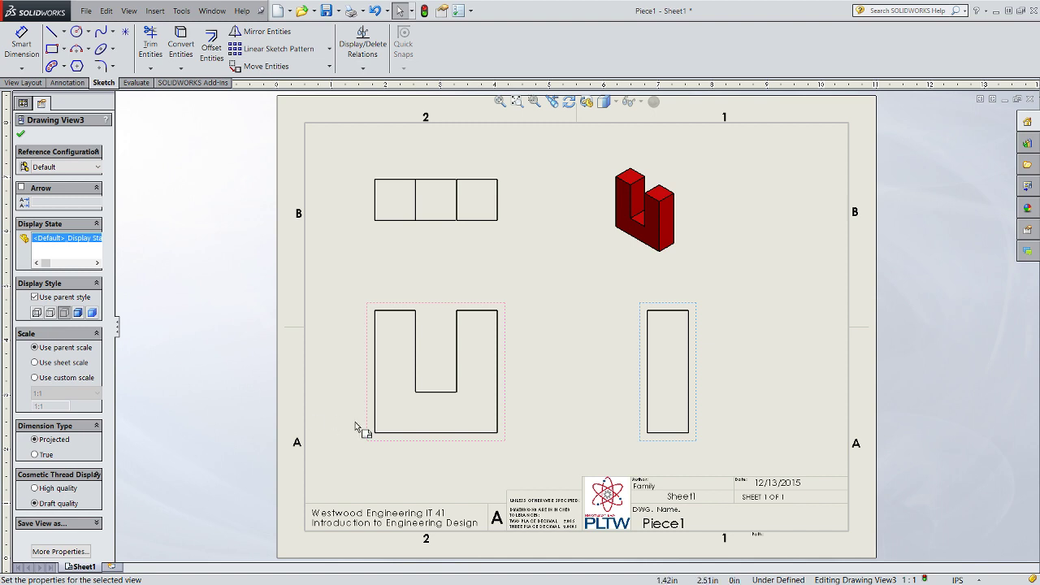
click(374, 445)
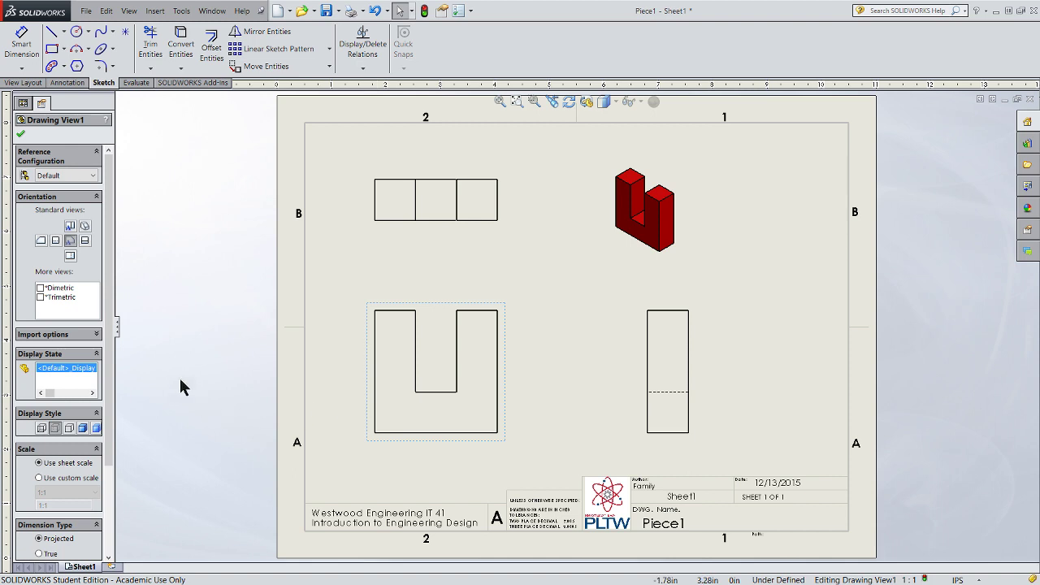
Confirm Hidden Lines Visible display for Drawing View1.
click(20, 136)
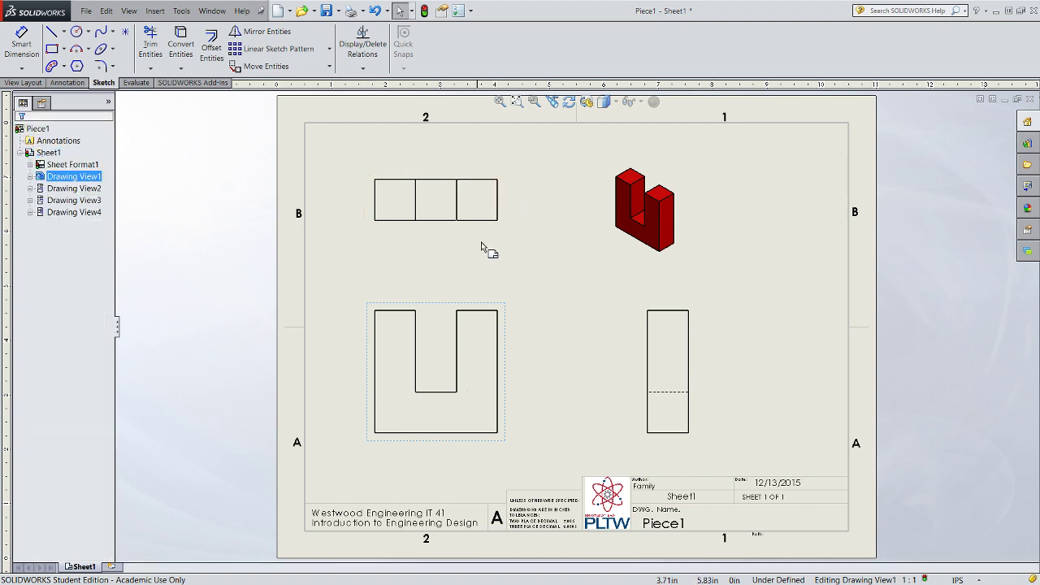
Add a .75 height dimension for the slot beside the front view using Smart Dimension.
click(65, 83)
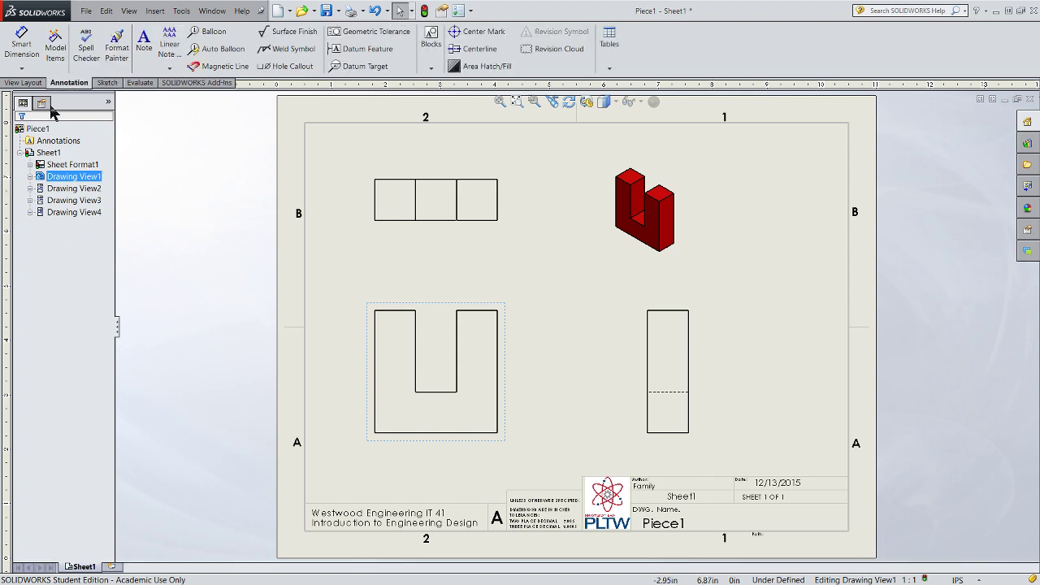
click(22, 41)
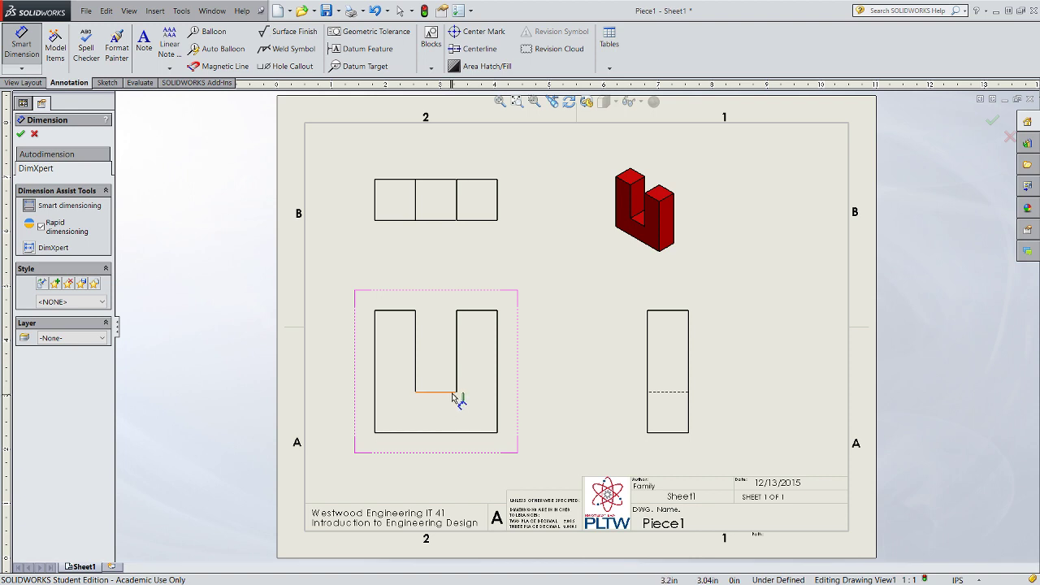
click(453, 396)
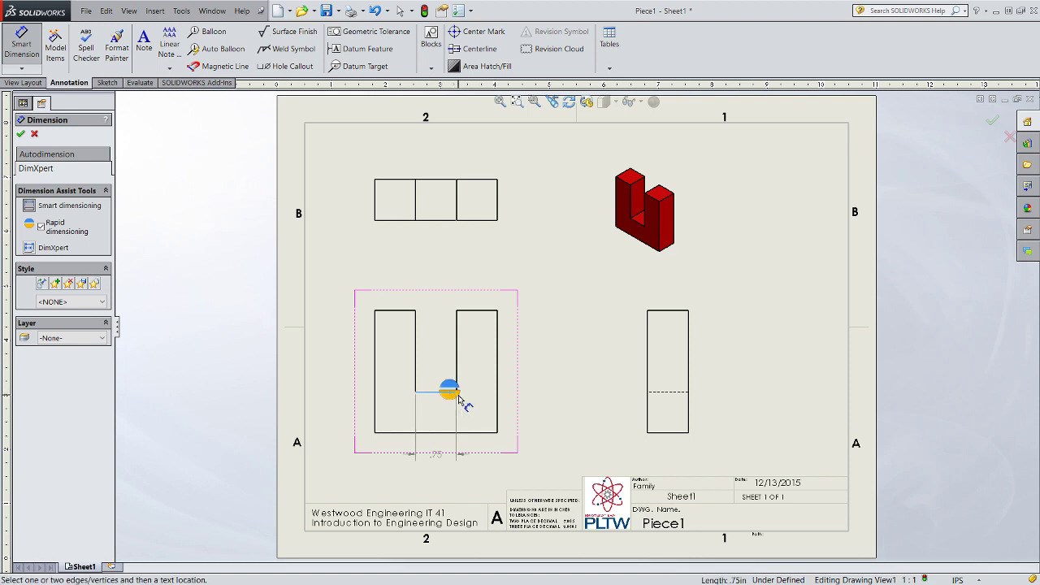
click(462, 432)
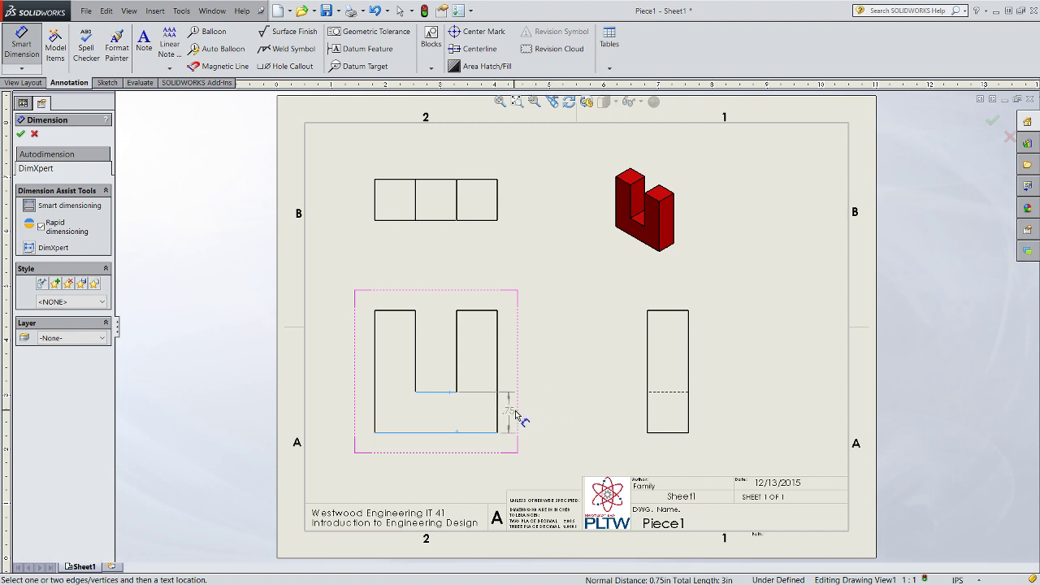
click(520, 413)
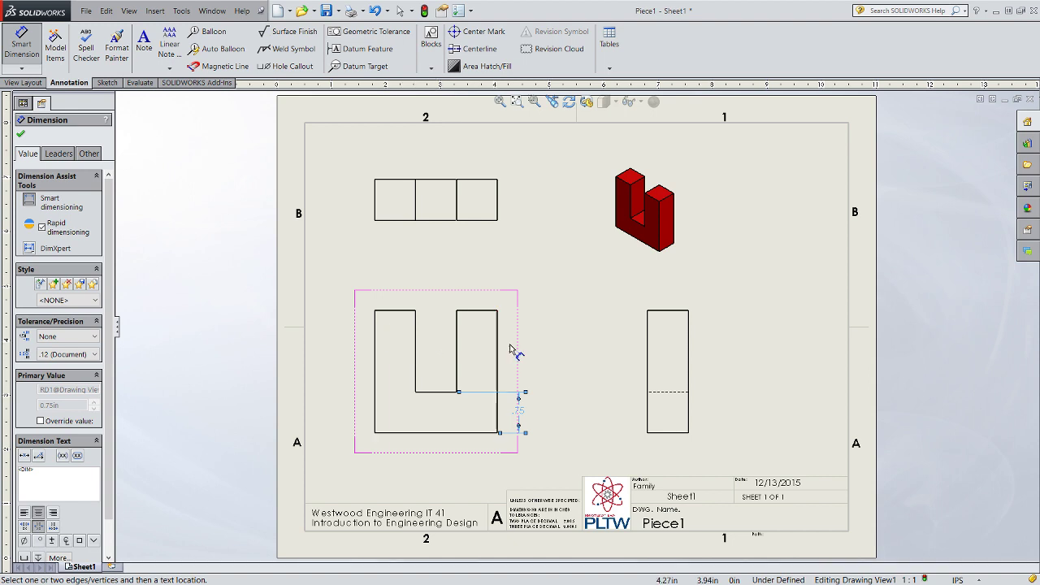
Stack width dimensions .75, 1.50 and 2.25 above the front view.
click(376, 353)
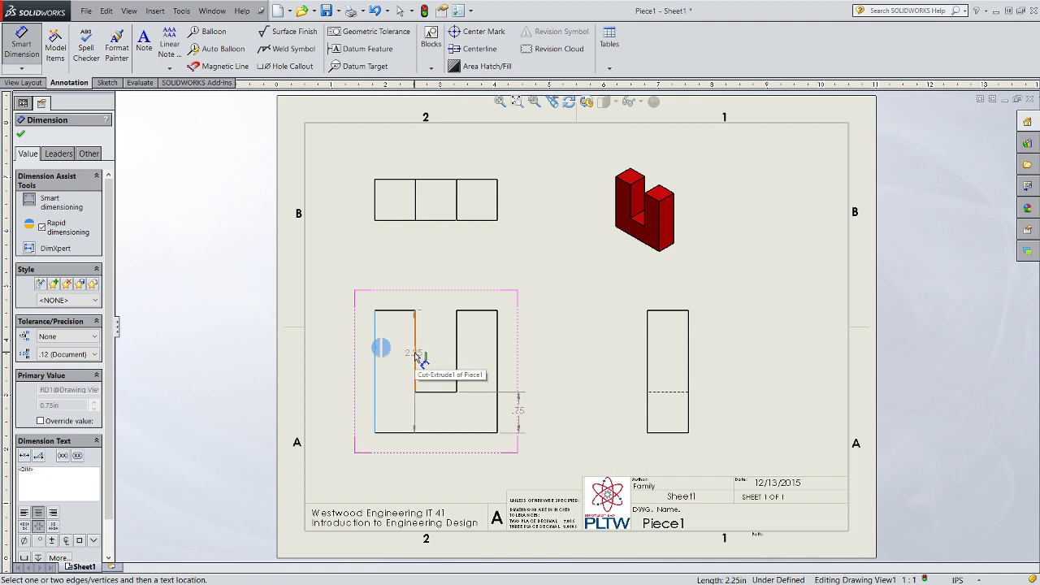
click(415, 354)
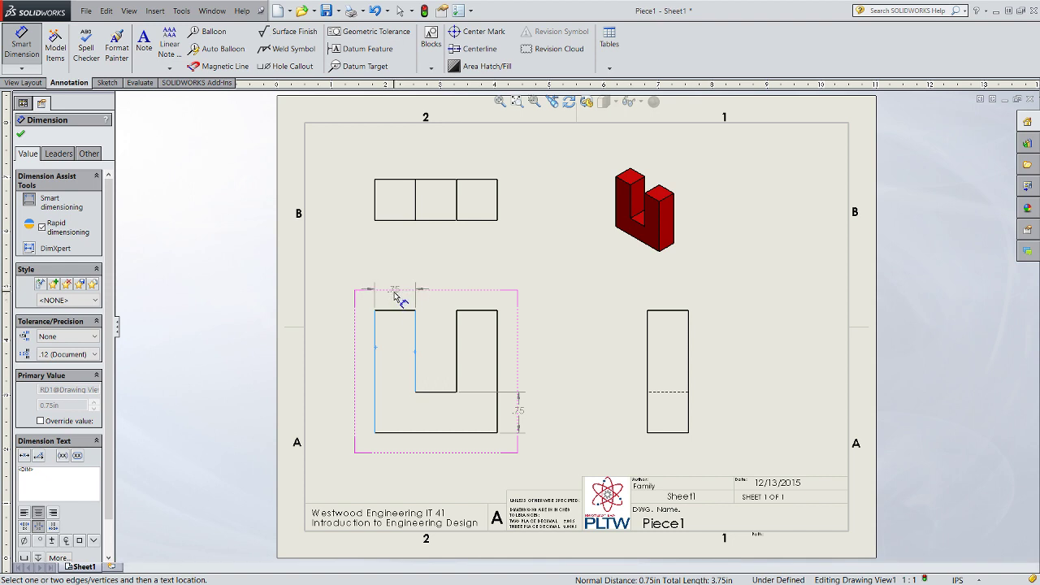
click(396, 294)
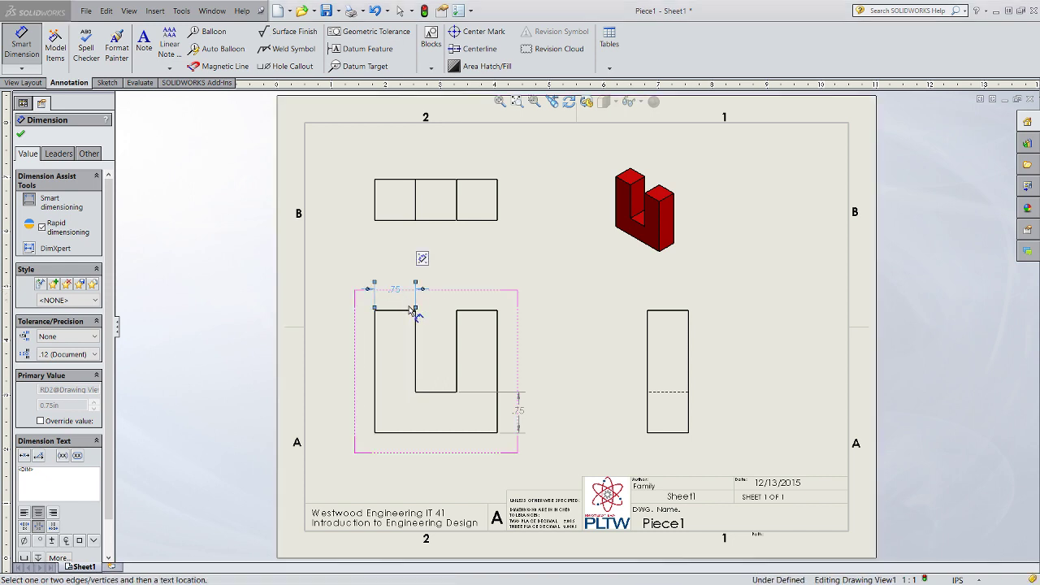
click(378, 339)
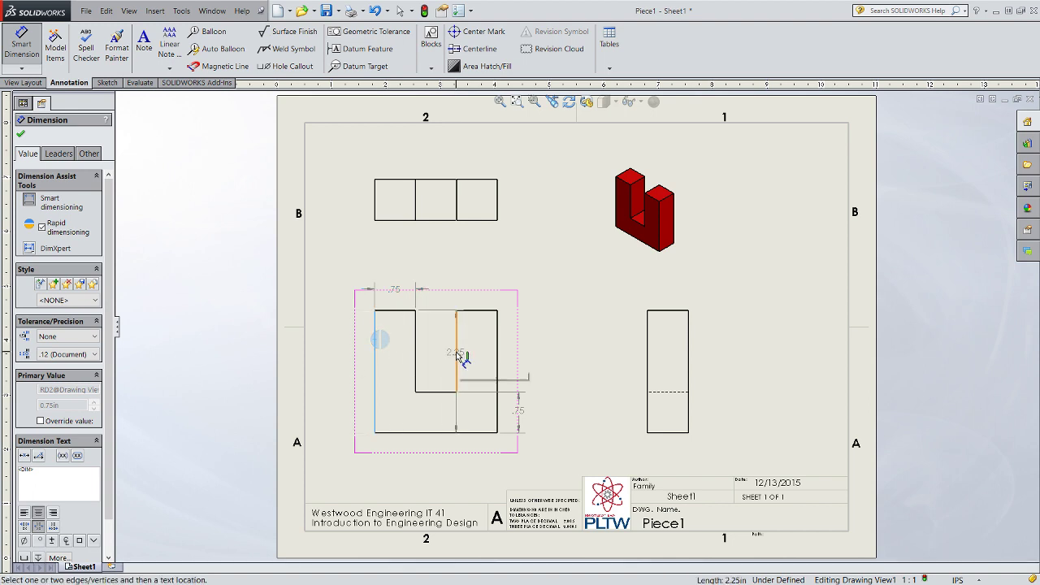
click(458, 352)
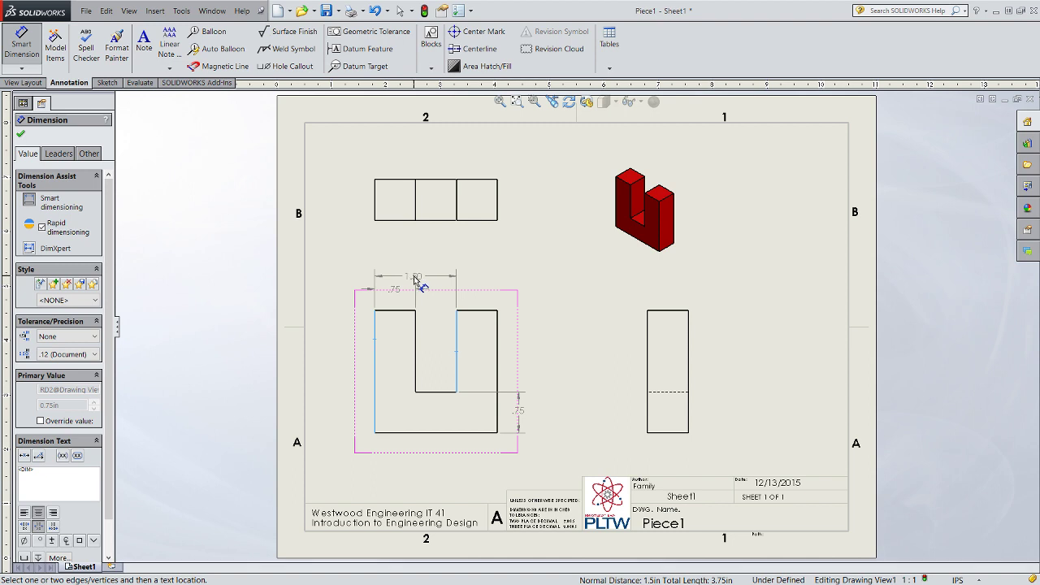
click(416, 281)
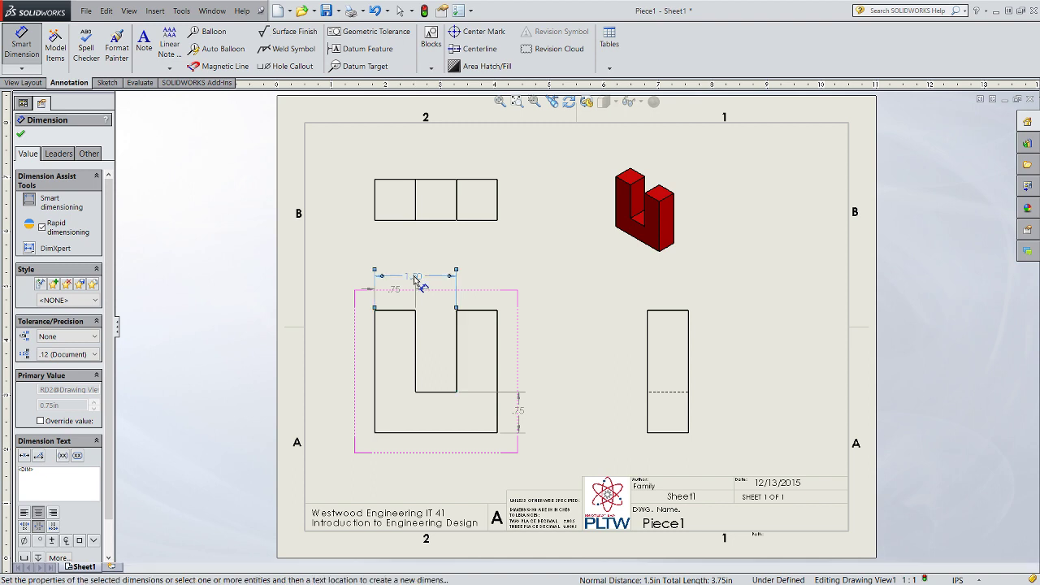
click(375, 351)
click(497, 361)
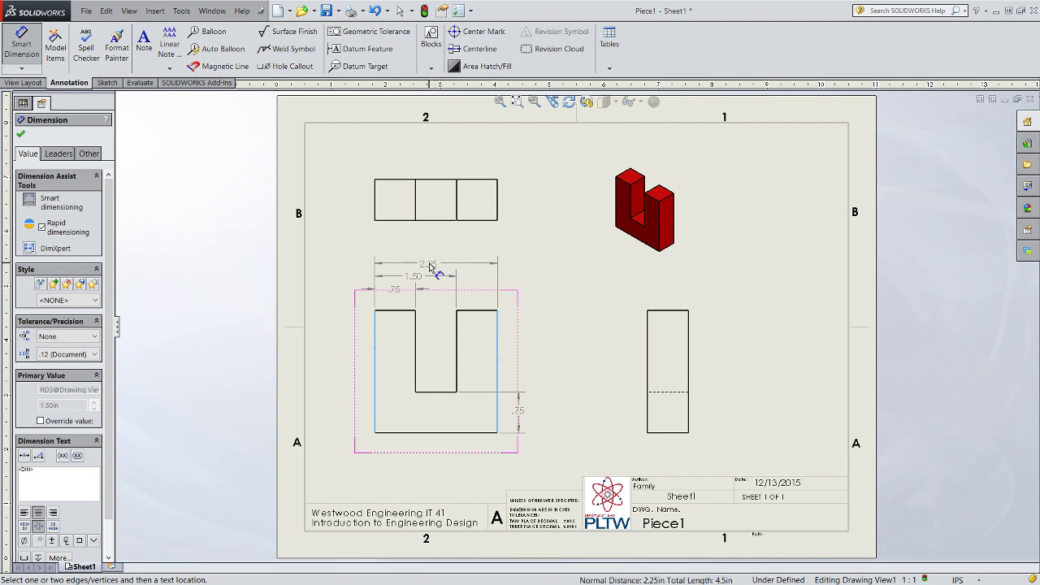
click(438, 268)
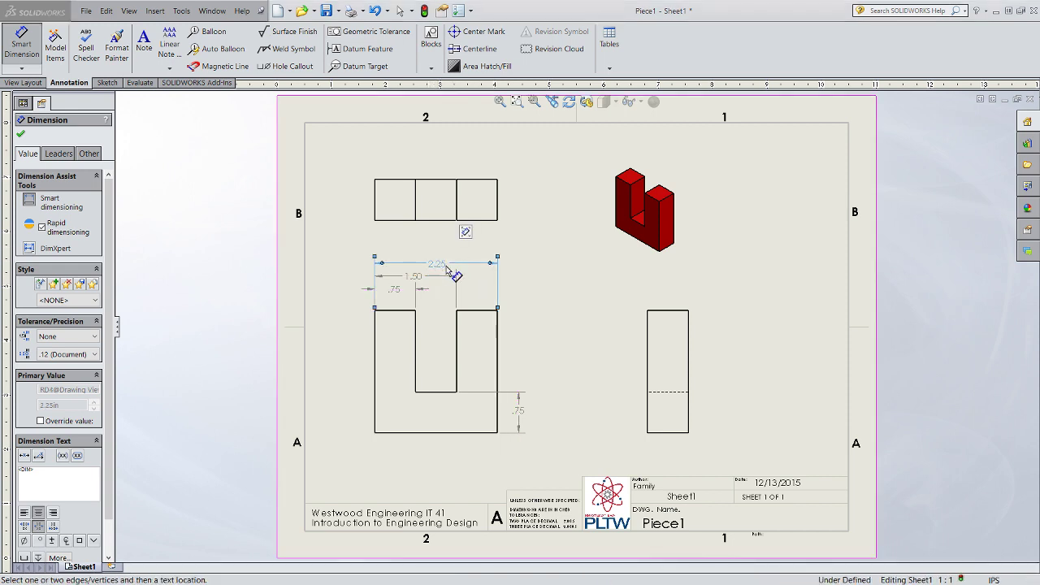
Add a .75 depth dimension beside the top view and a 2.25 height beside the right view.
click(491, 185)
click(487, 221)
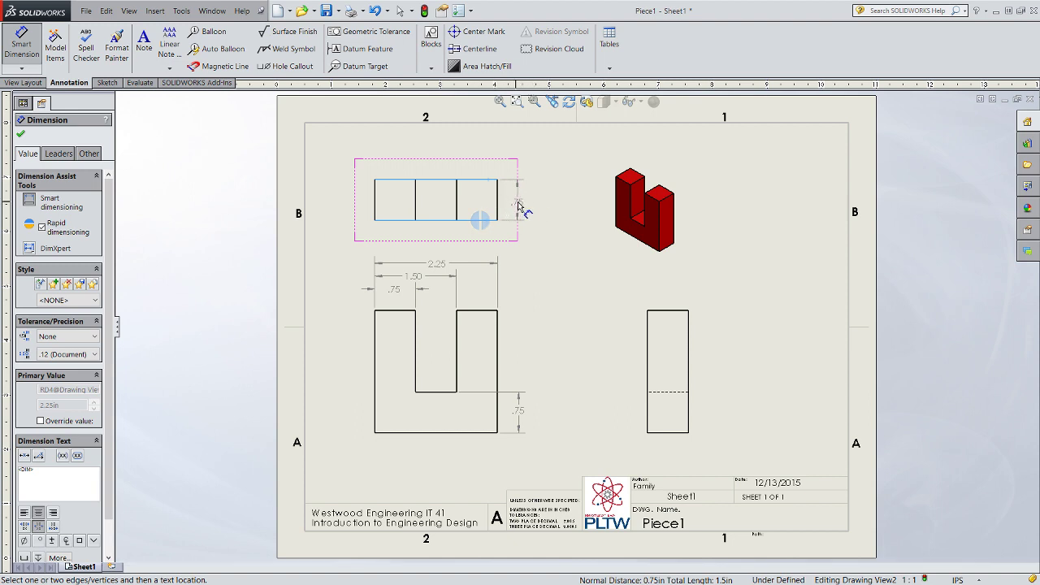
click(520, 207)
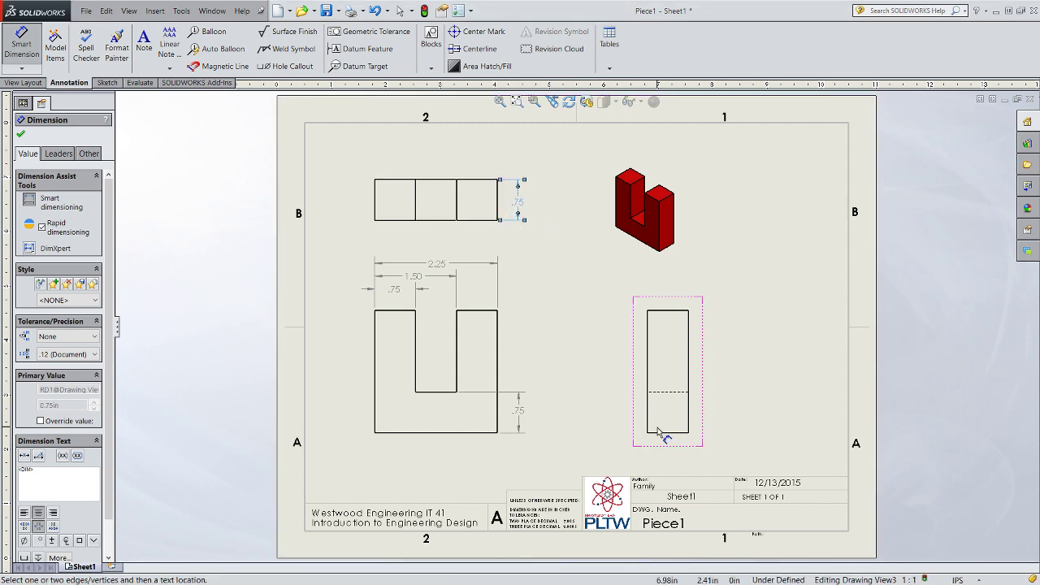
click(666, 313)
click(665, 432)
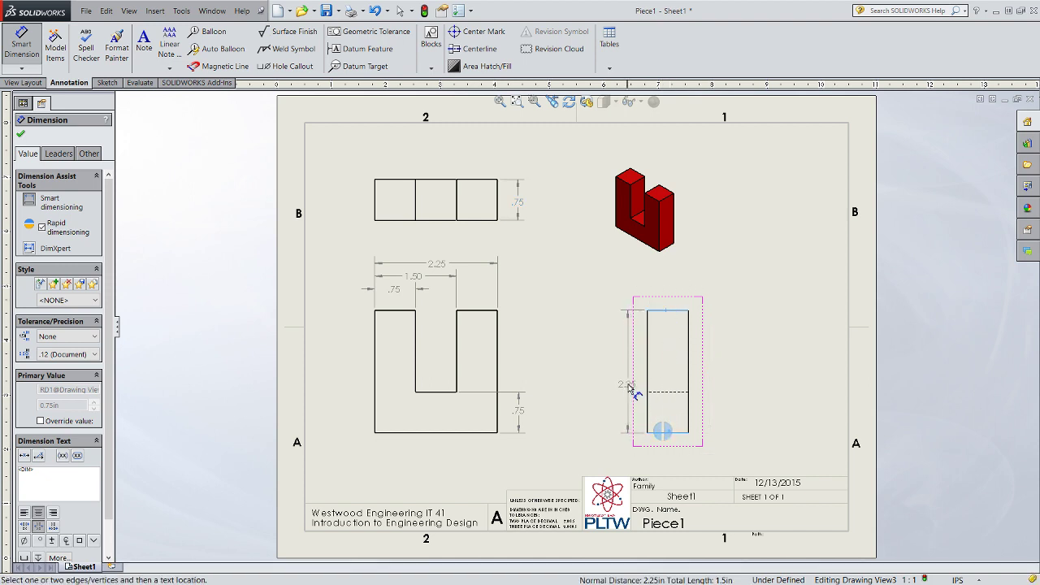
click(629, 372)
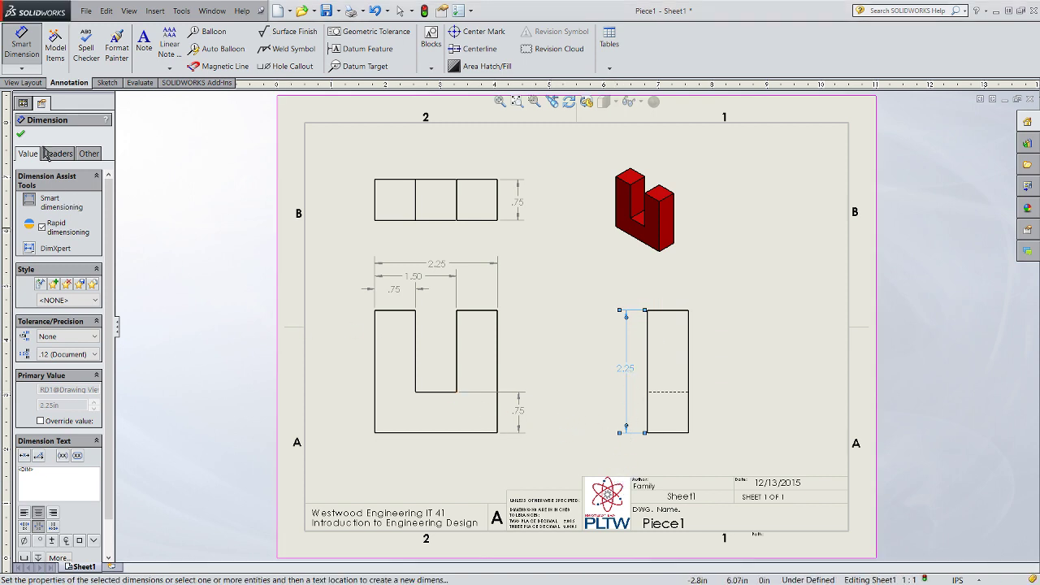
Exit Smart Dimension and rename Sheet1 to 'Red Piece' in its sheet properties.
click(21, 133)
click(49, 141)
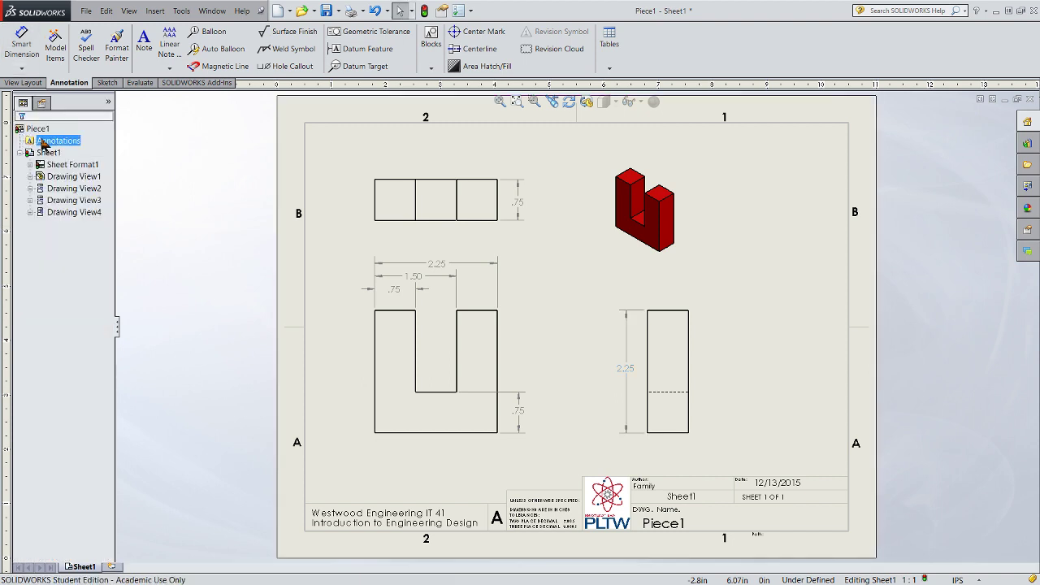
click(49, 153)
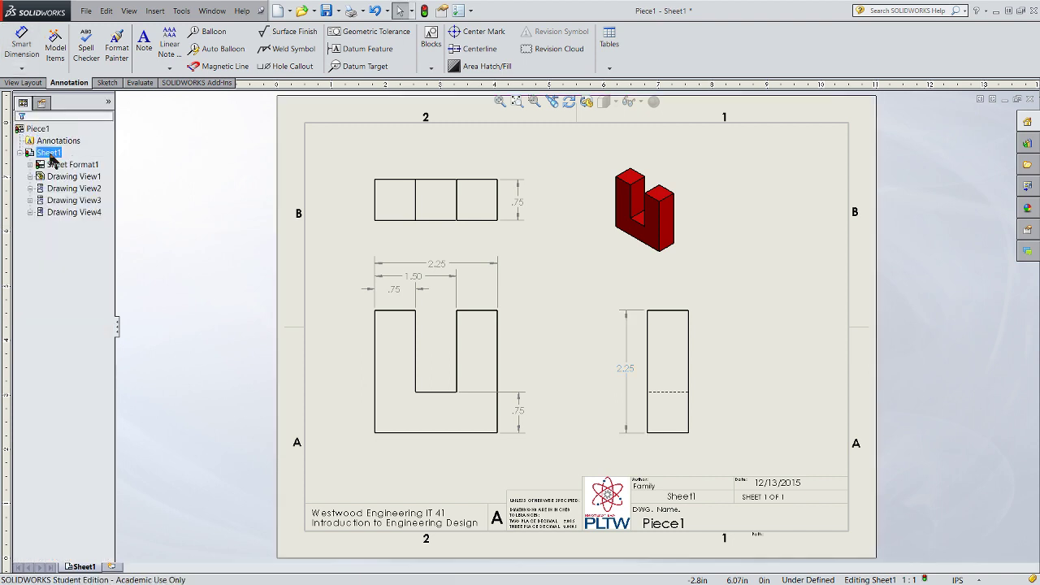
click(162, 203)
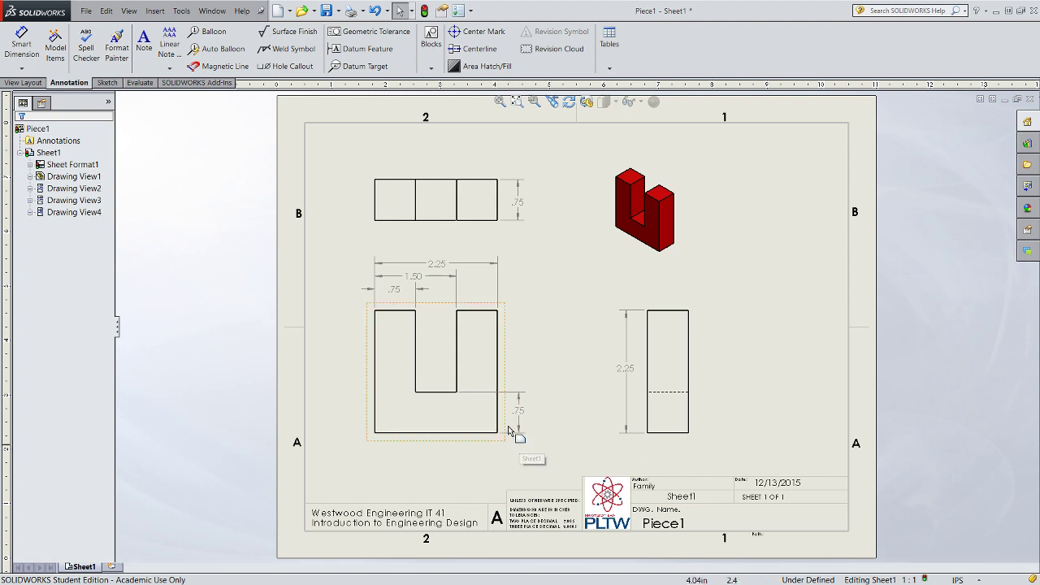
click(50, 154)
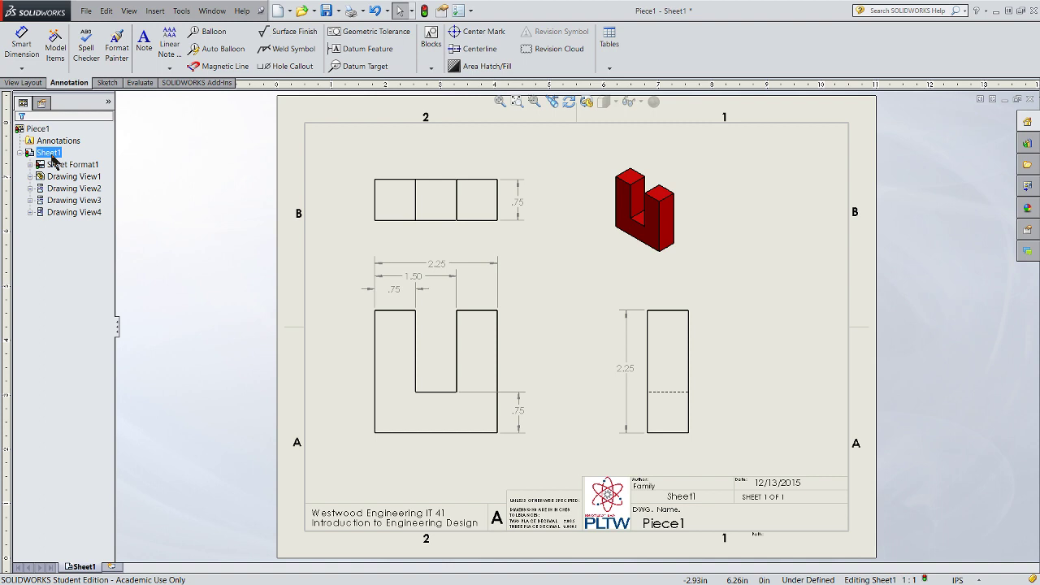
right_click(54, 160)
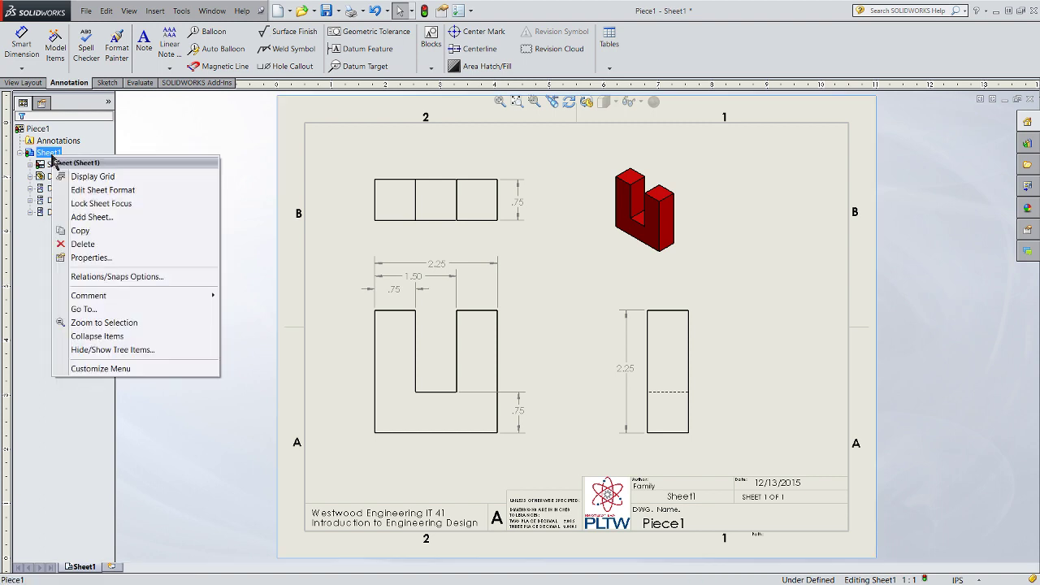
click(104, 263)
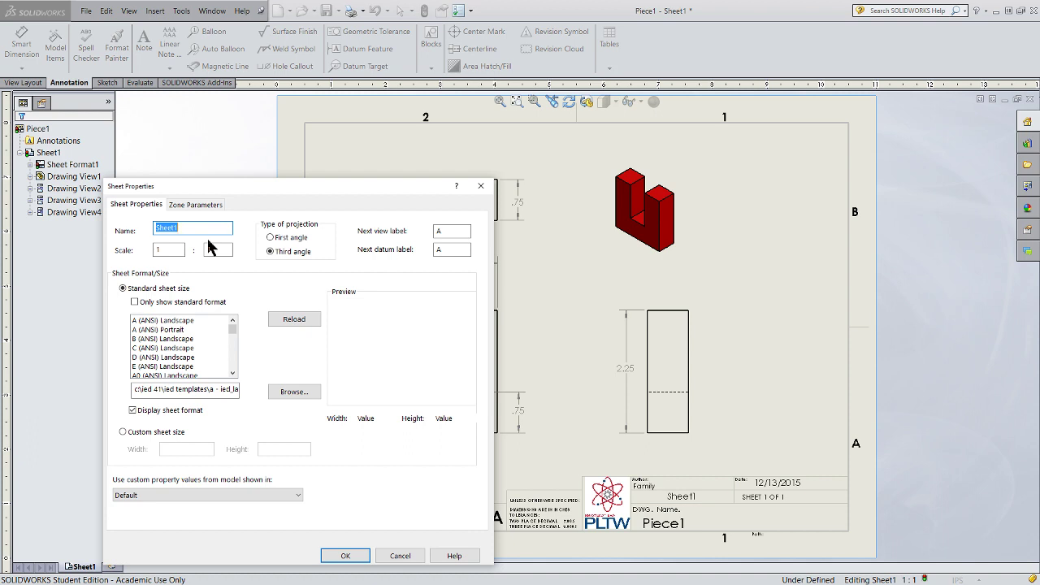
text(Red Piece)
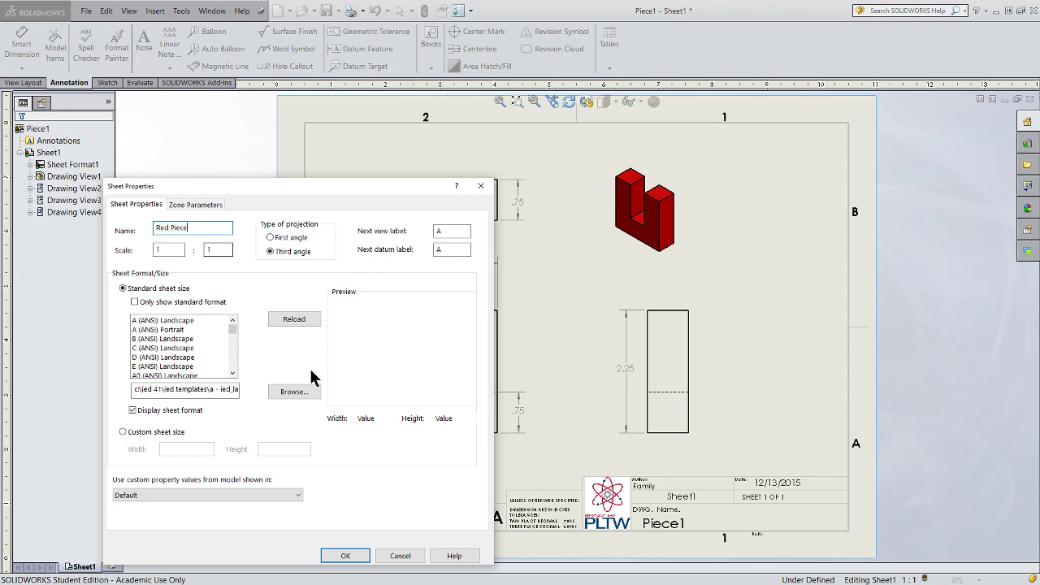
click(344, 556)
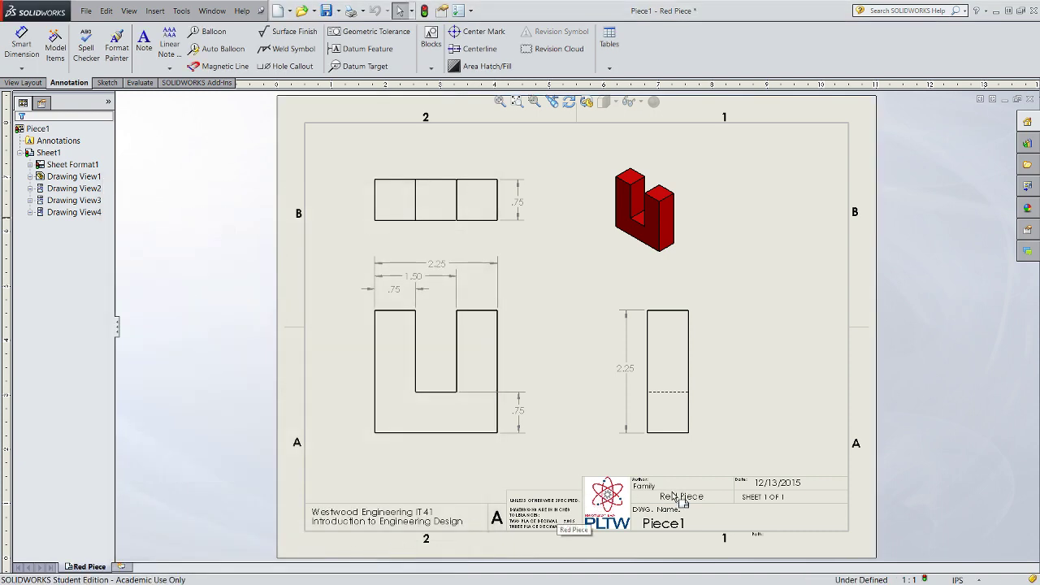
Save the drawing as Piece1 (*.slddrw) in the IED 4_1PuzzleCube folder.
click(85, 12)
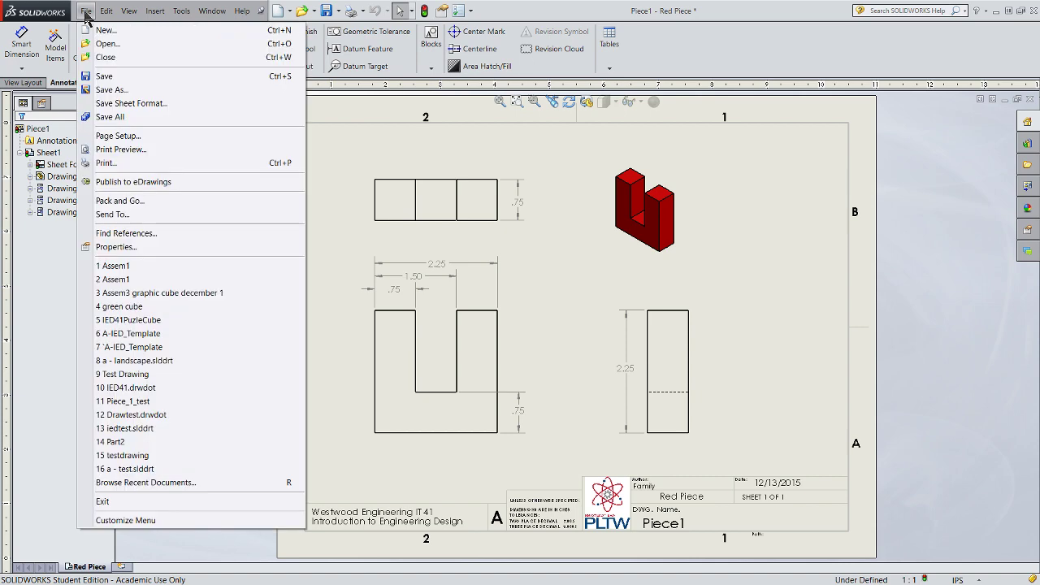
click(110, 90)
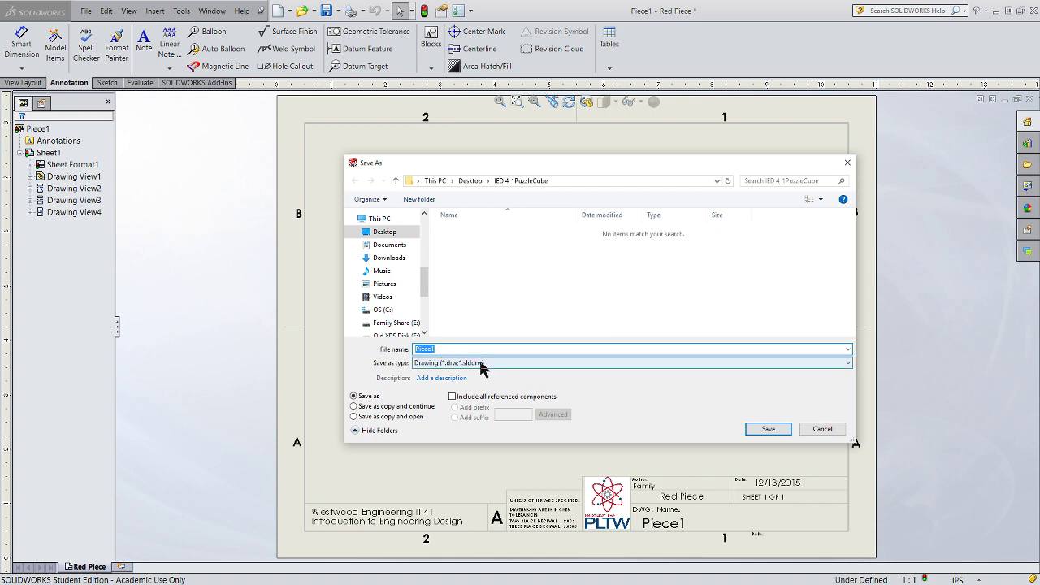
click(767, 429)
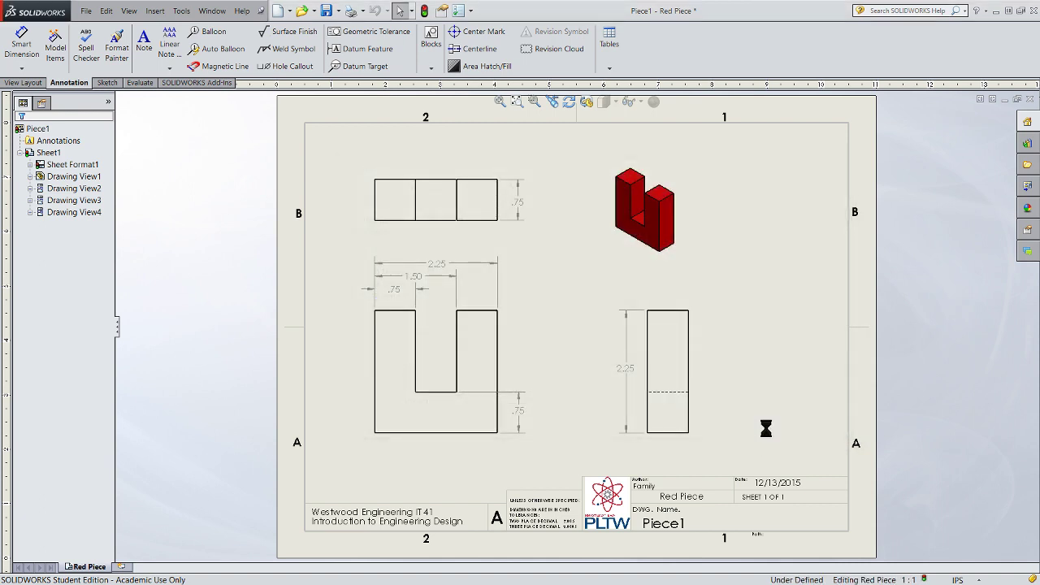